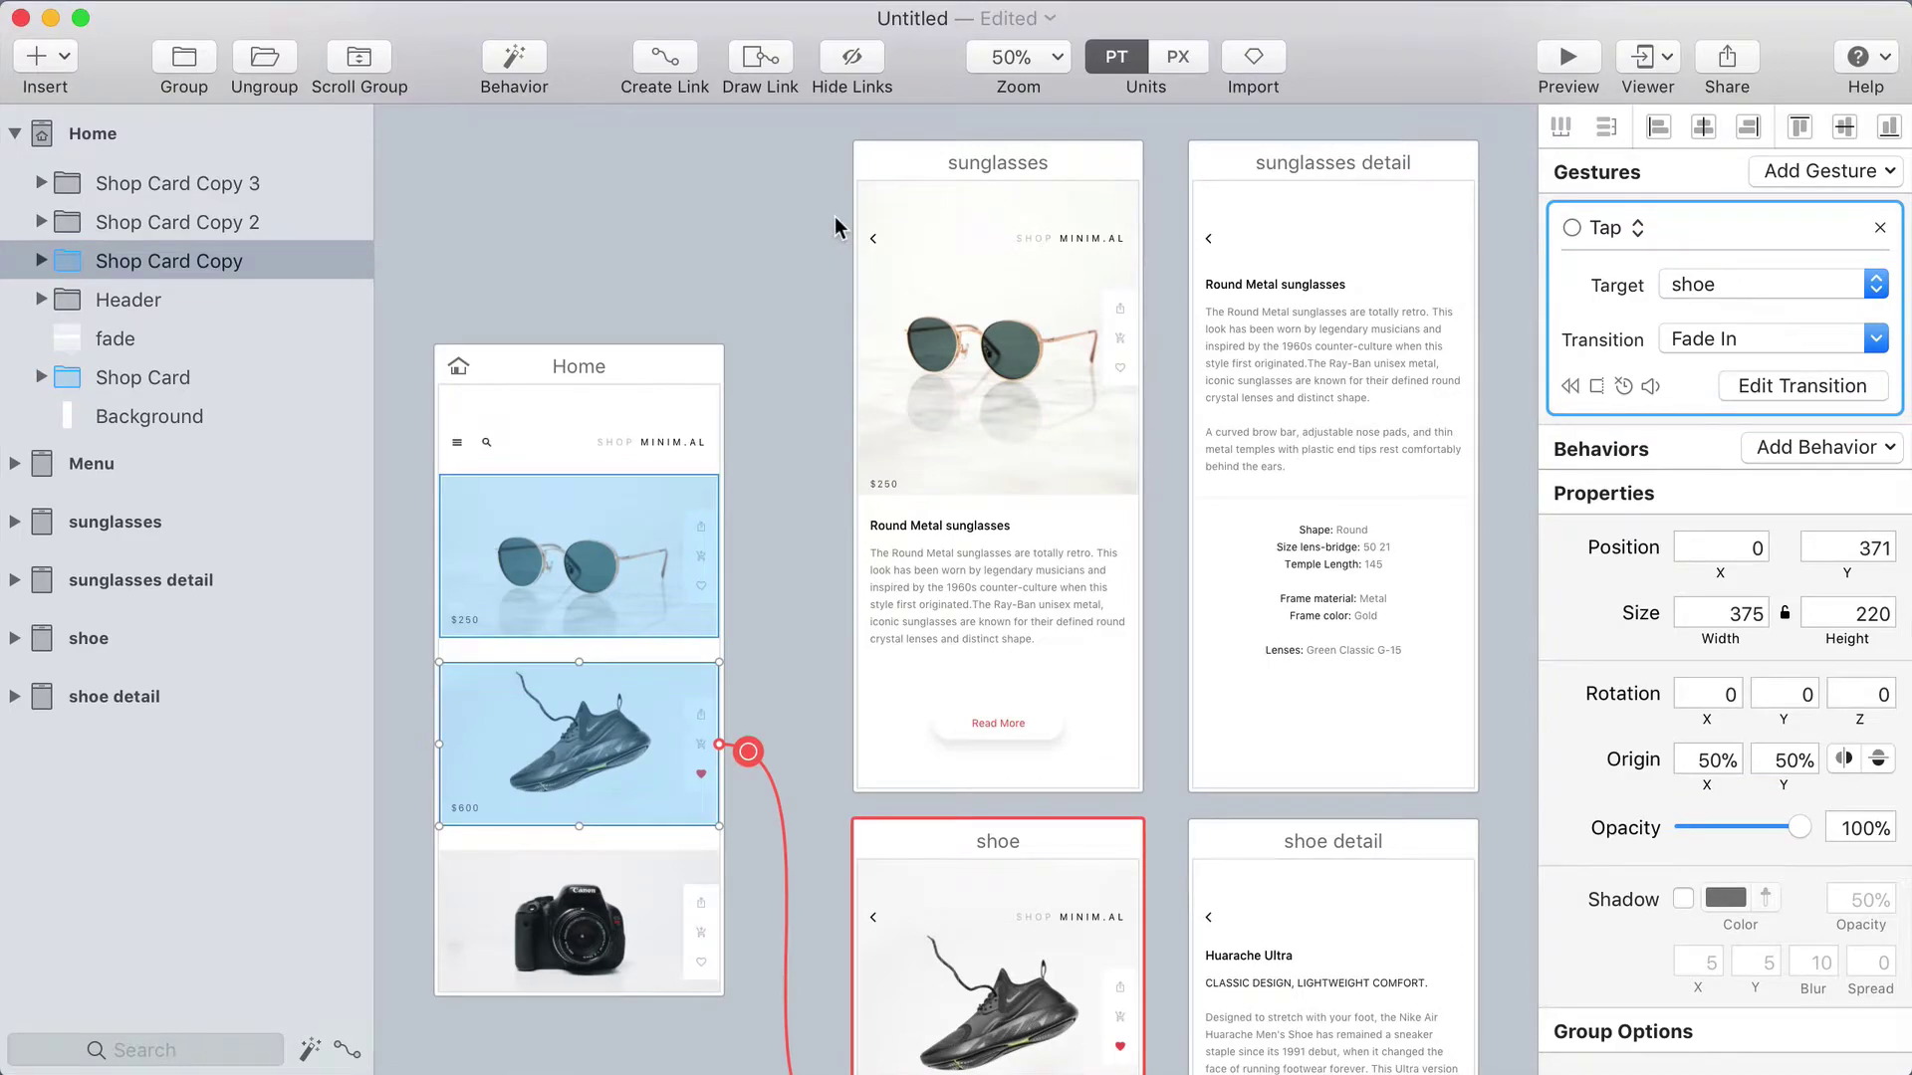
Draw a link area over the back arrow on the sunglasses screen and give it a Tap gesture targeting Back Link.
click(834, 217)
key(l)
drag(859, 207, 916, 274)
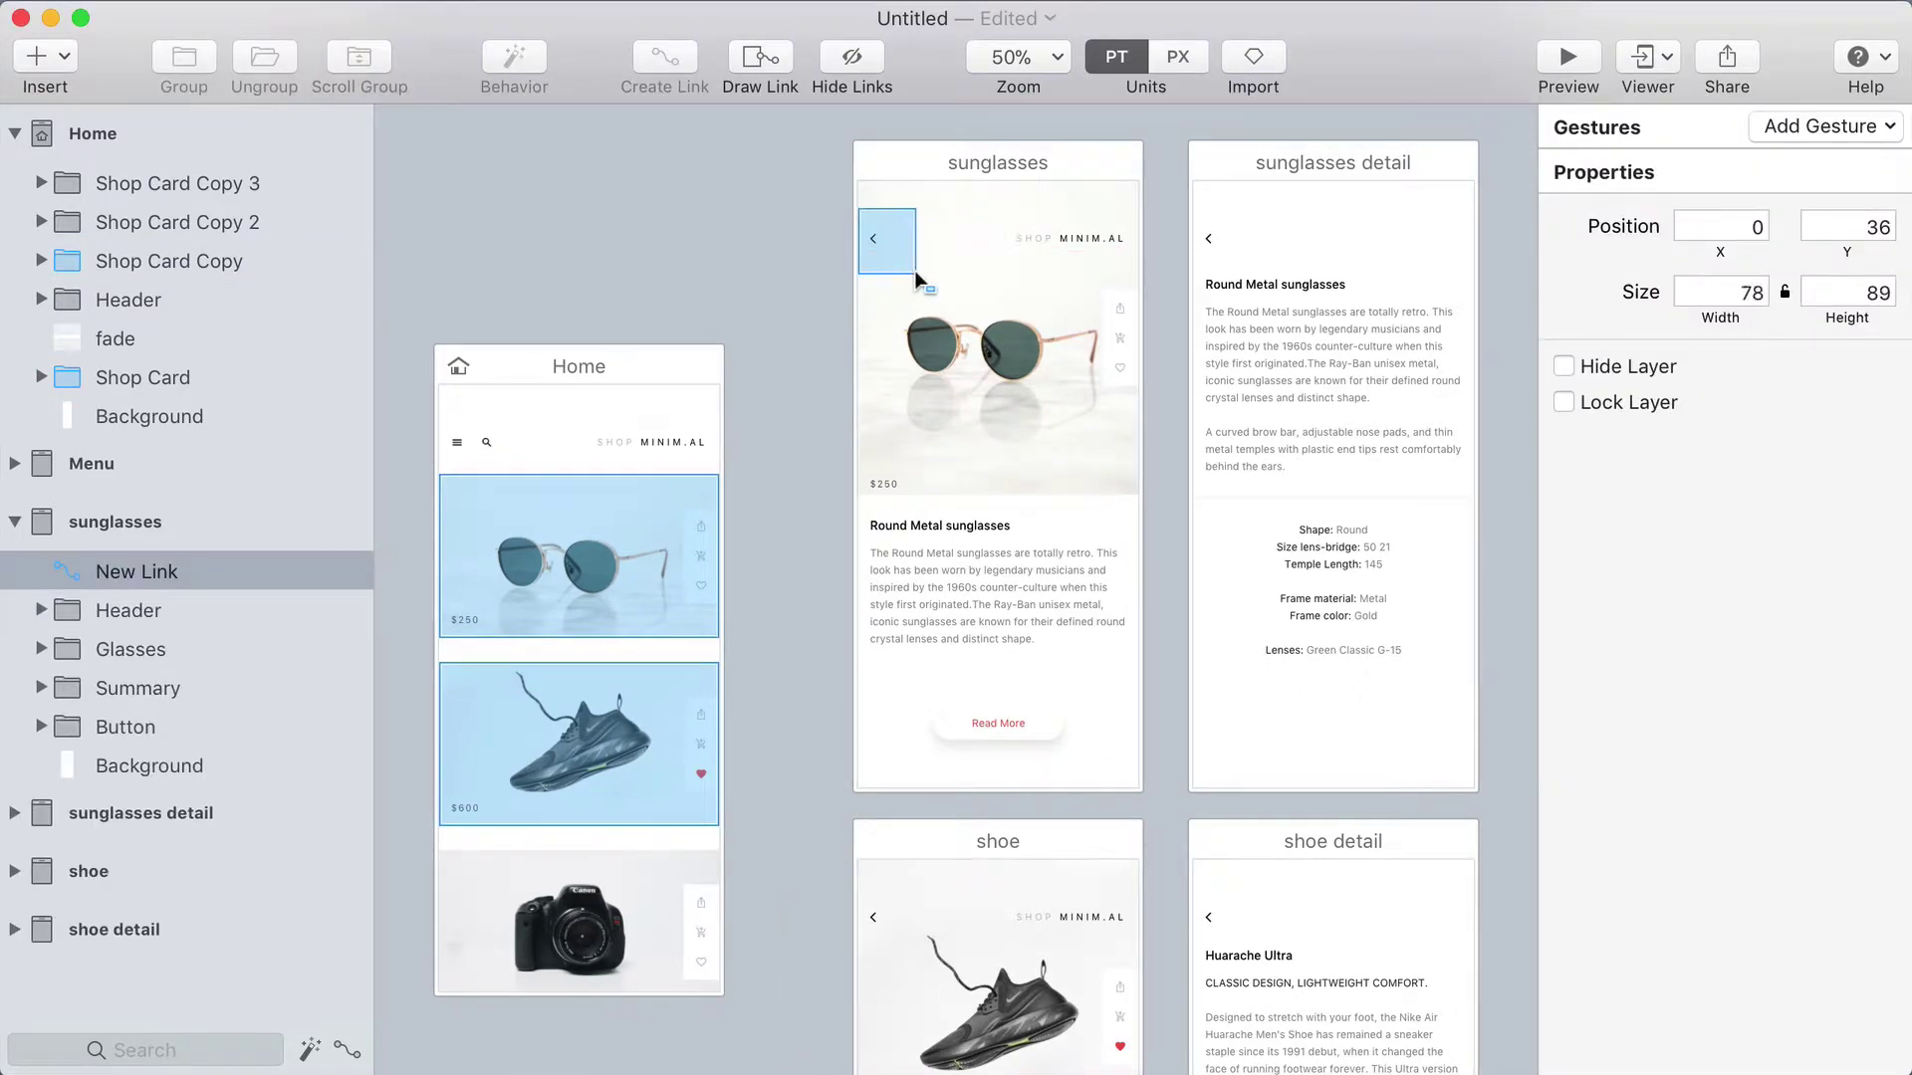
drag(720, 399, 872, 160)
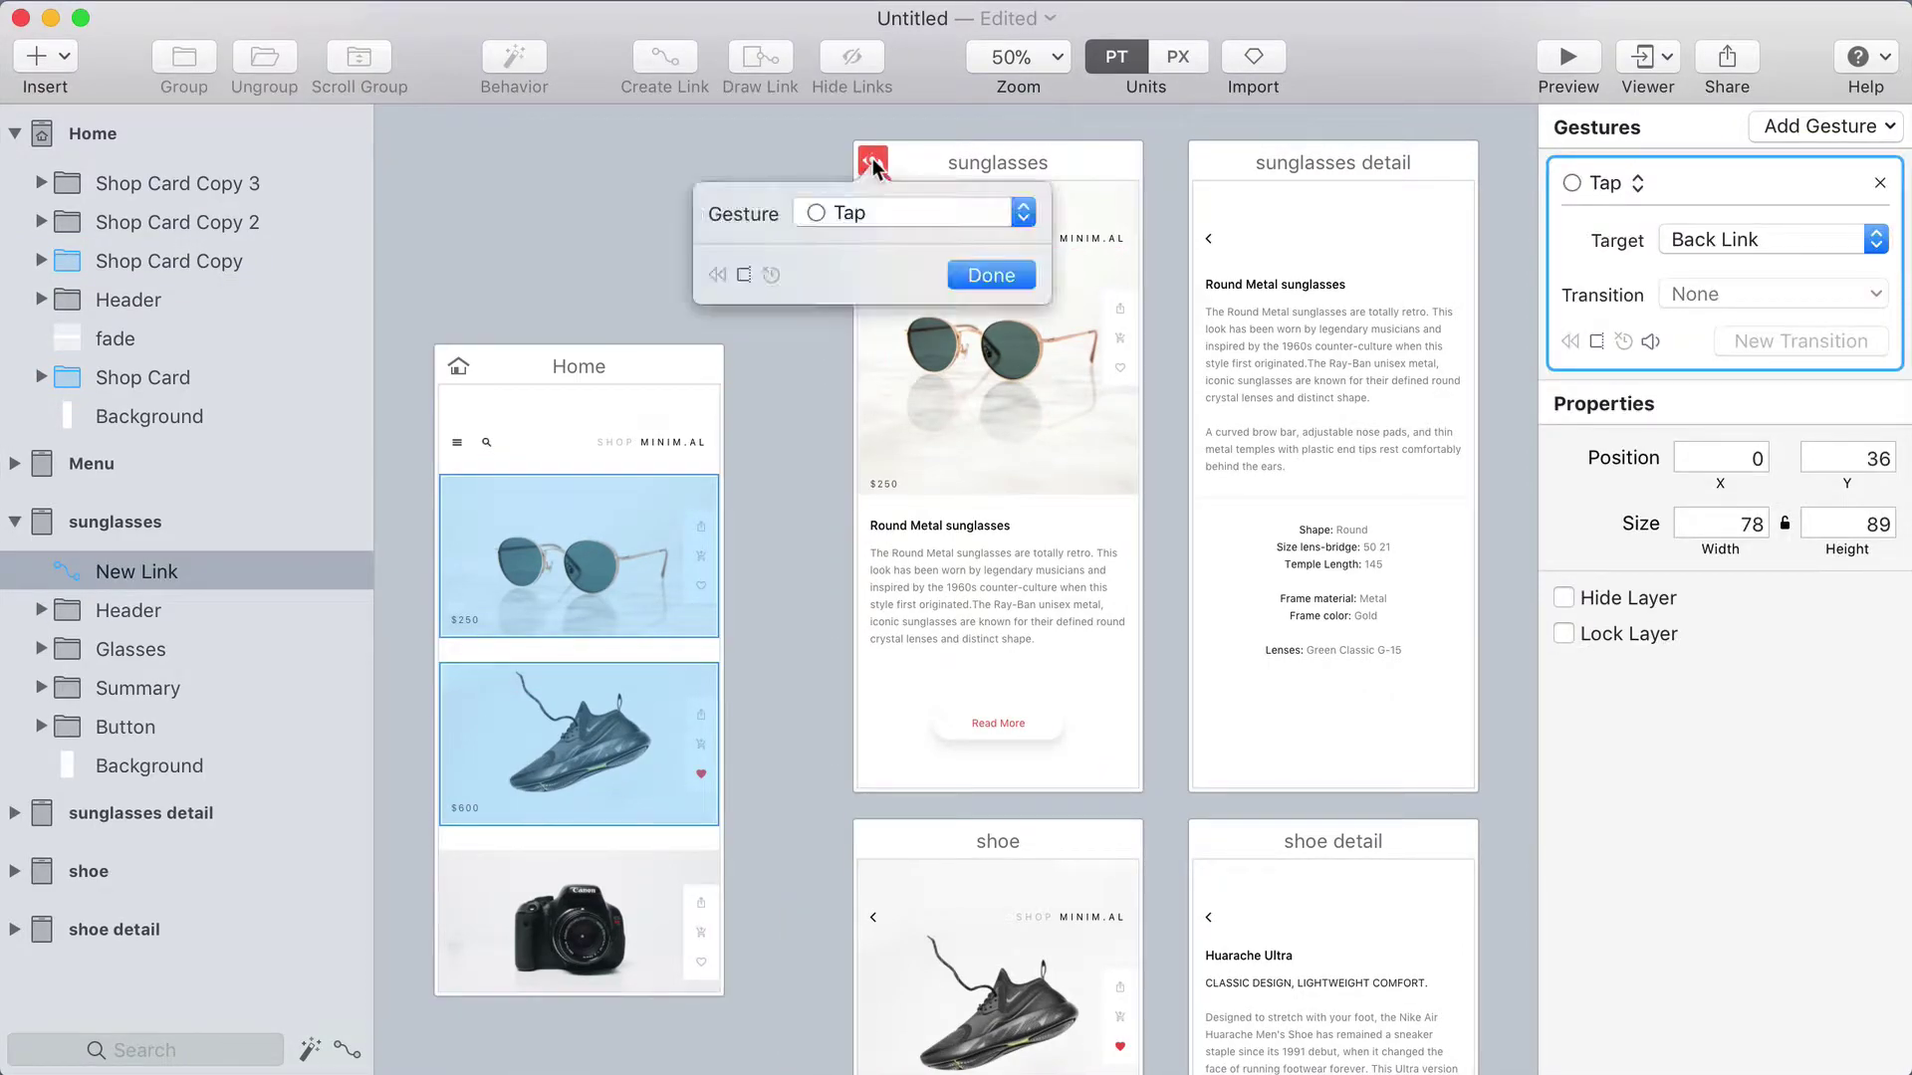
click(973, 272)
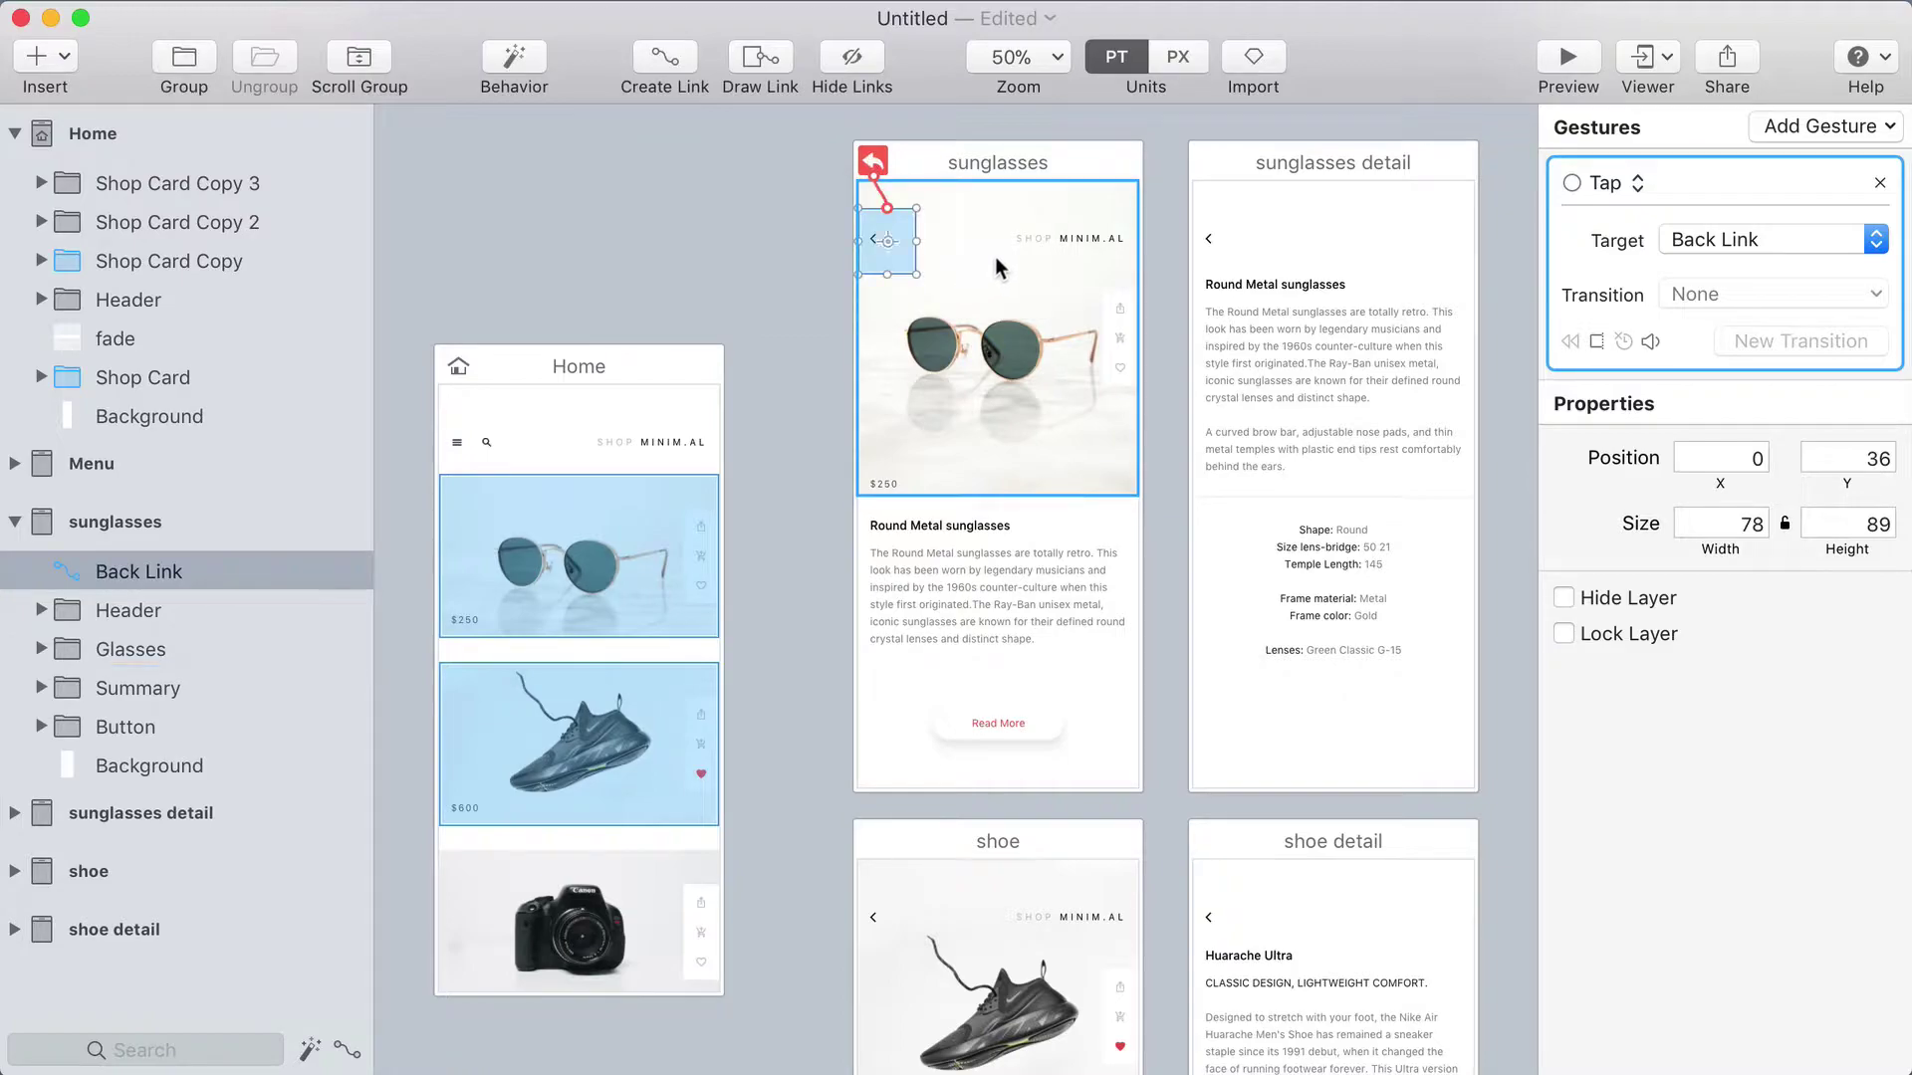
Paste the back link onto the sunglasses detail, shoe and shoe detail screens.
click(1253, 169)
key(ctrl+v)
click(996, 841)
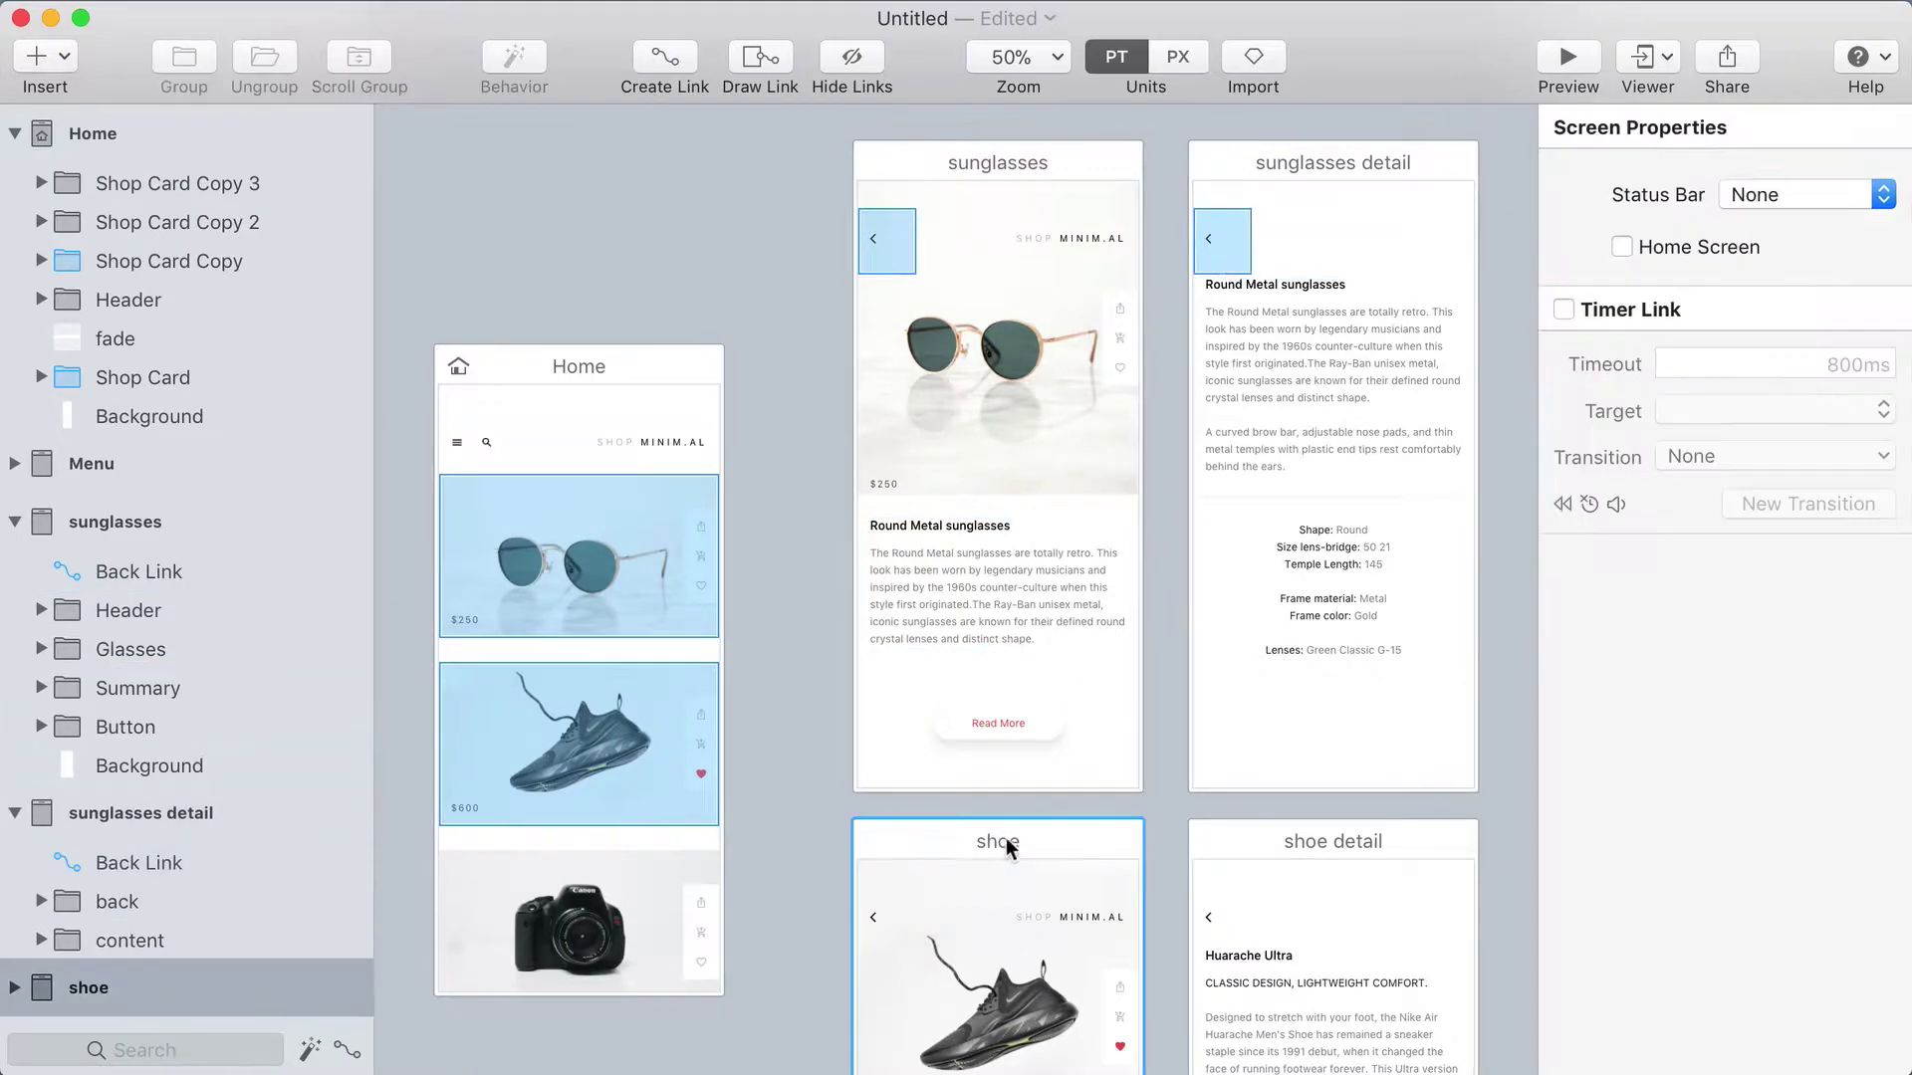
key(ctrl+v)
click(1251, 839)
key(ctrl+v)
click(1181, 780)
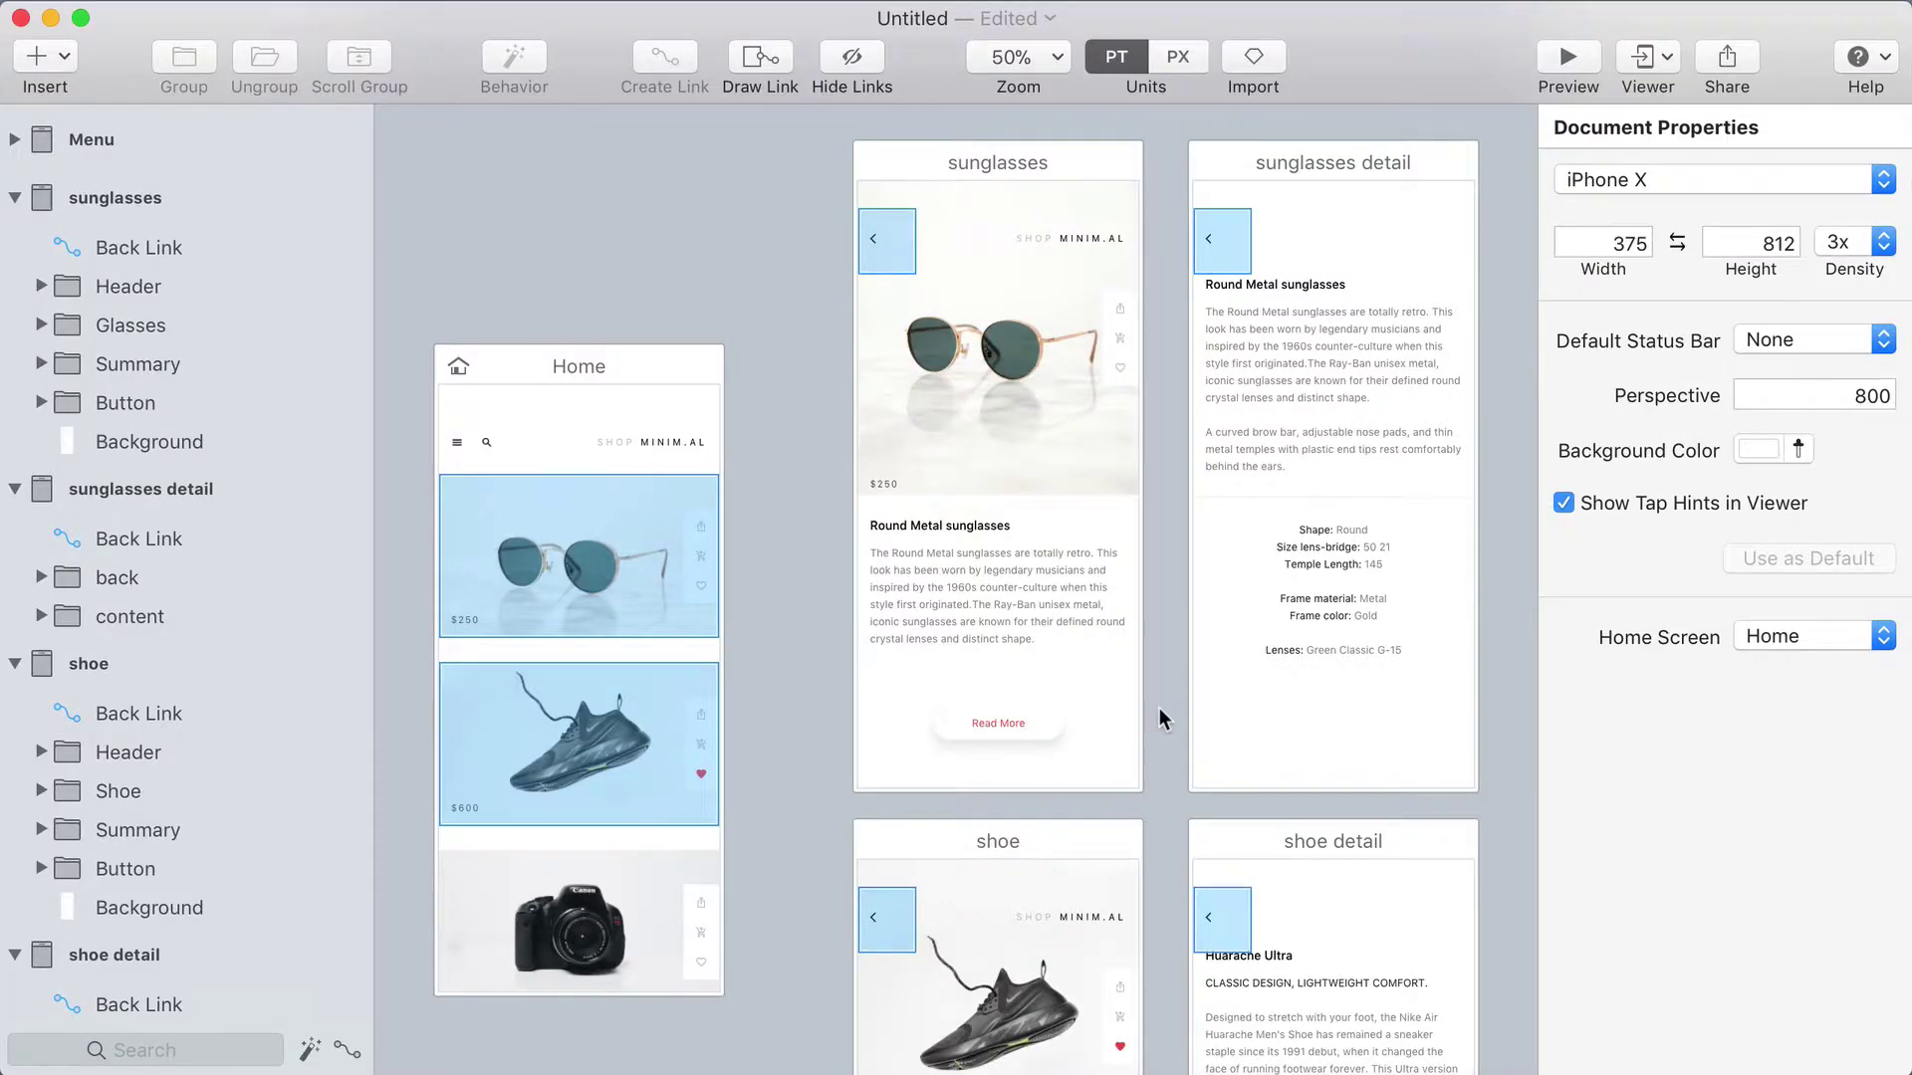
Link the sunglasses screen's Read More button to sunglasses detail with a new Tap transition, and align the two screens in the Transition Designer.
click(1035, 723)
drag(1017, 719, 1260, 649)
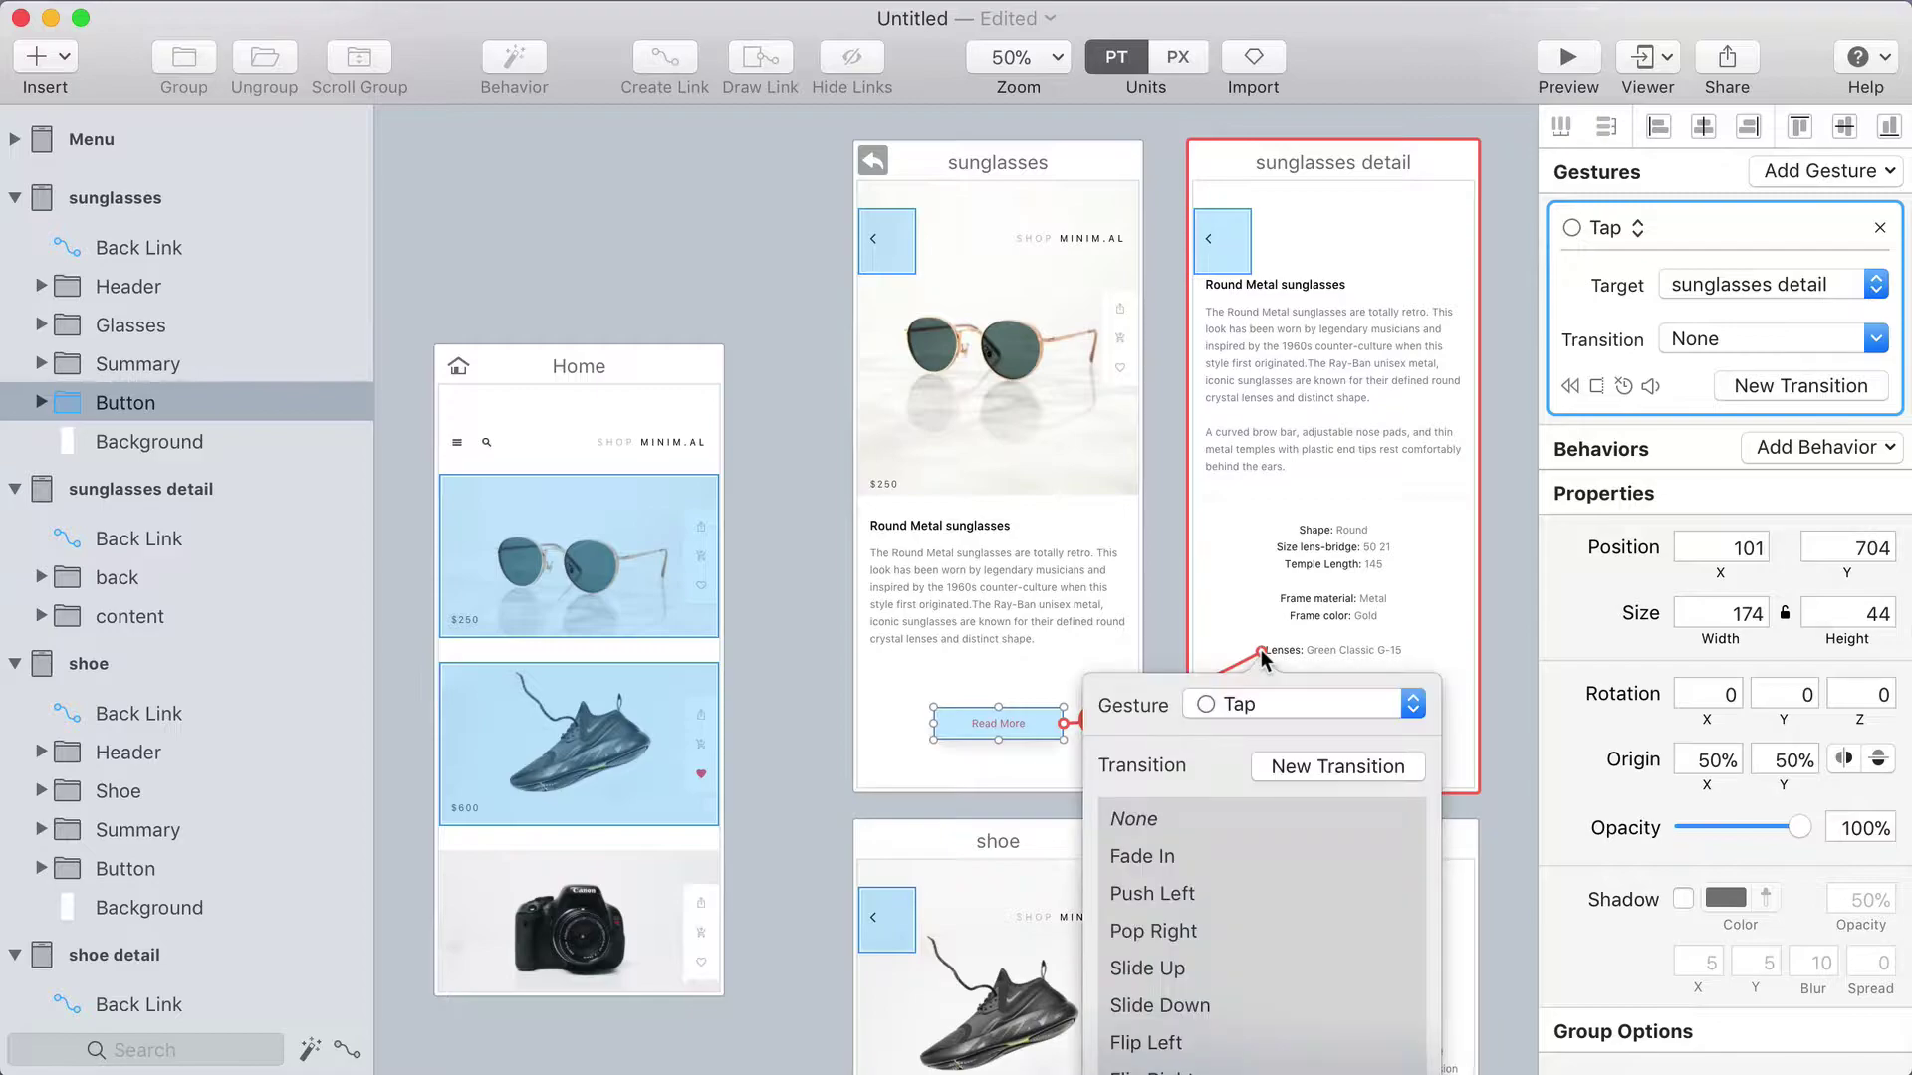
click(1278, 765)
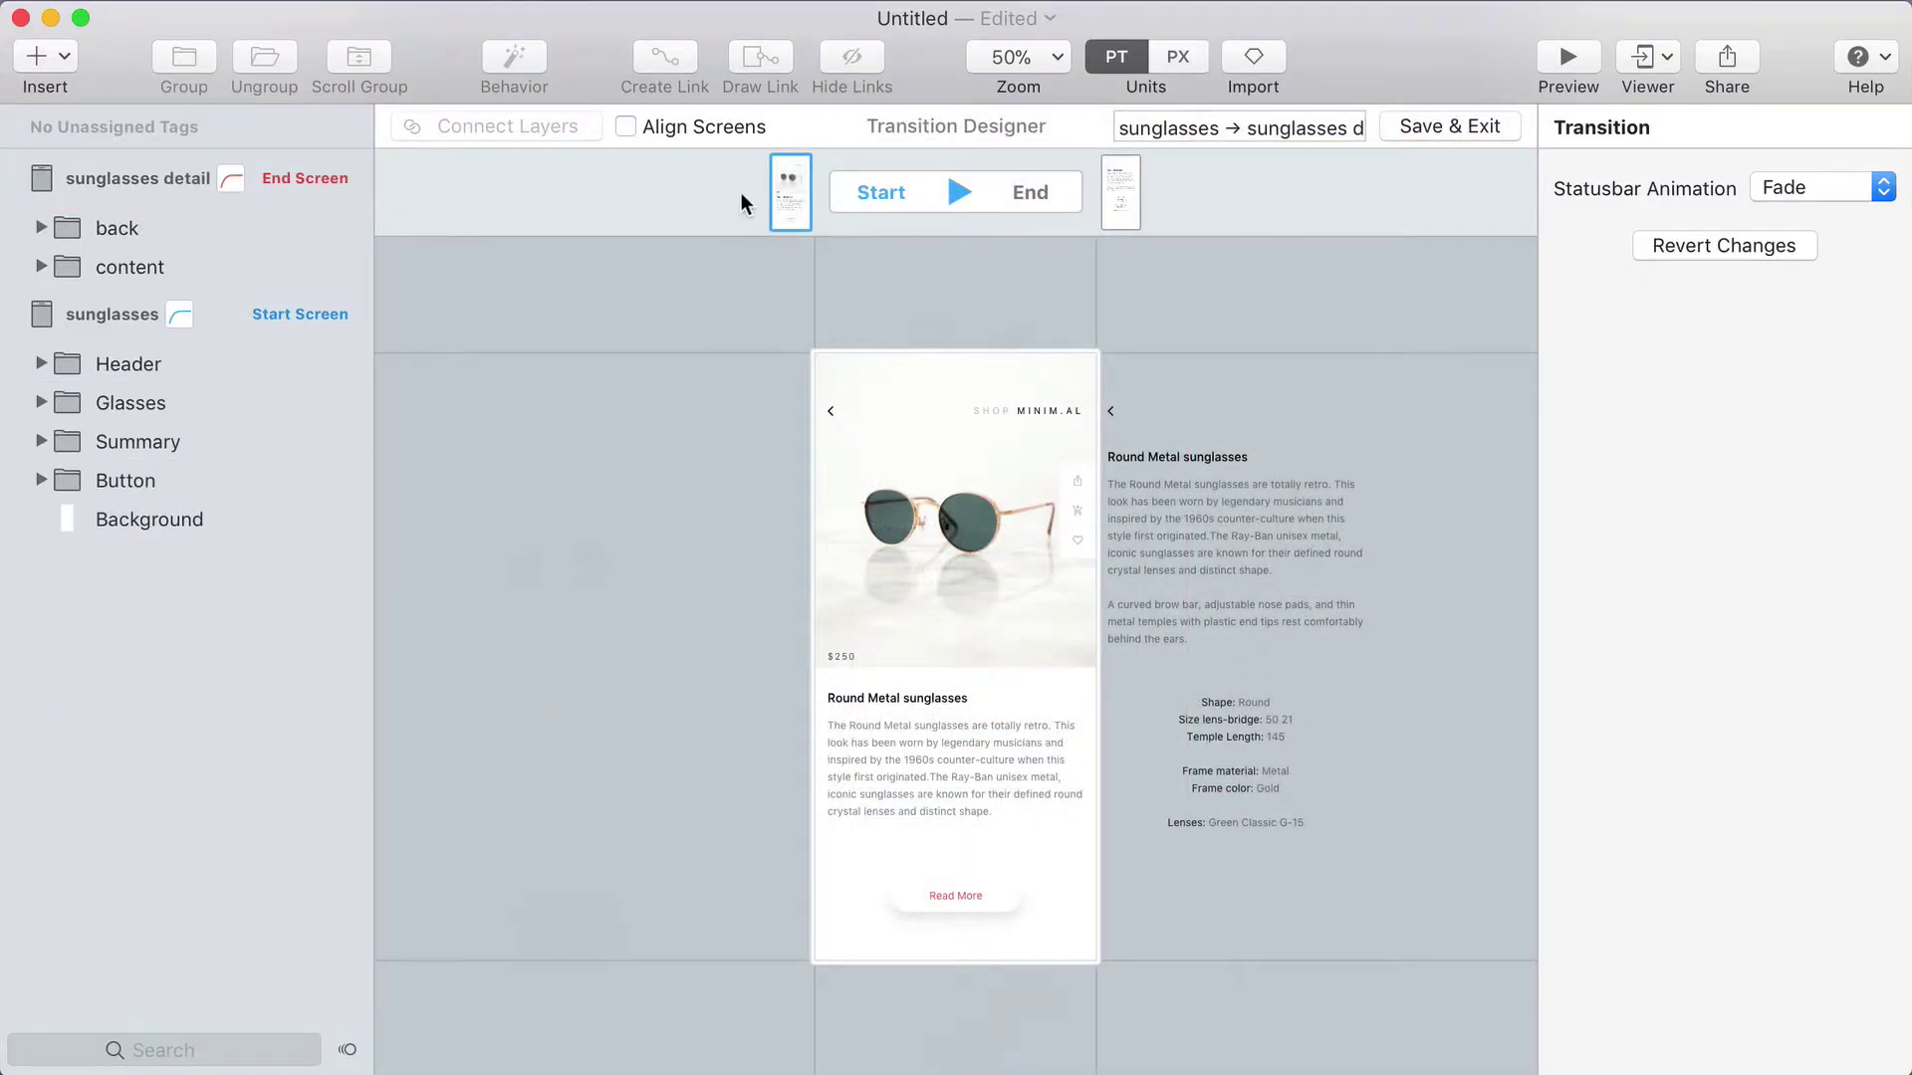
click(627, 126)
Move the detail content off the screen's right side for the start state, and Summary and Button off its left side for the end state.
drag(984, 584, 1272, 559)
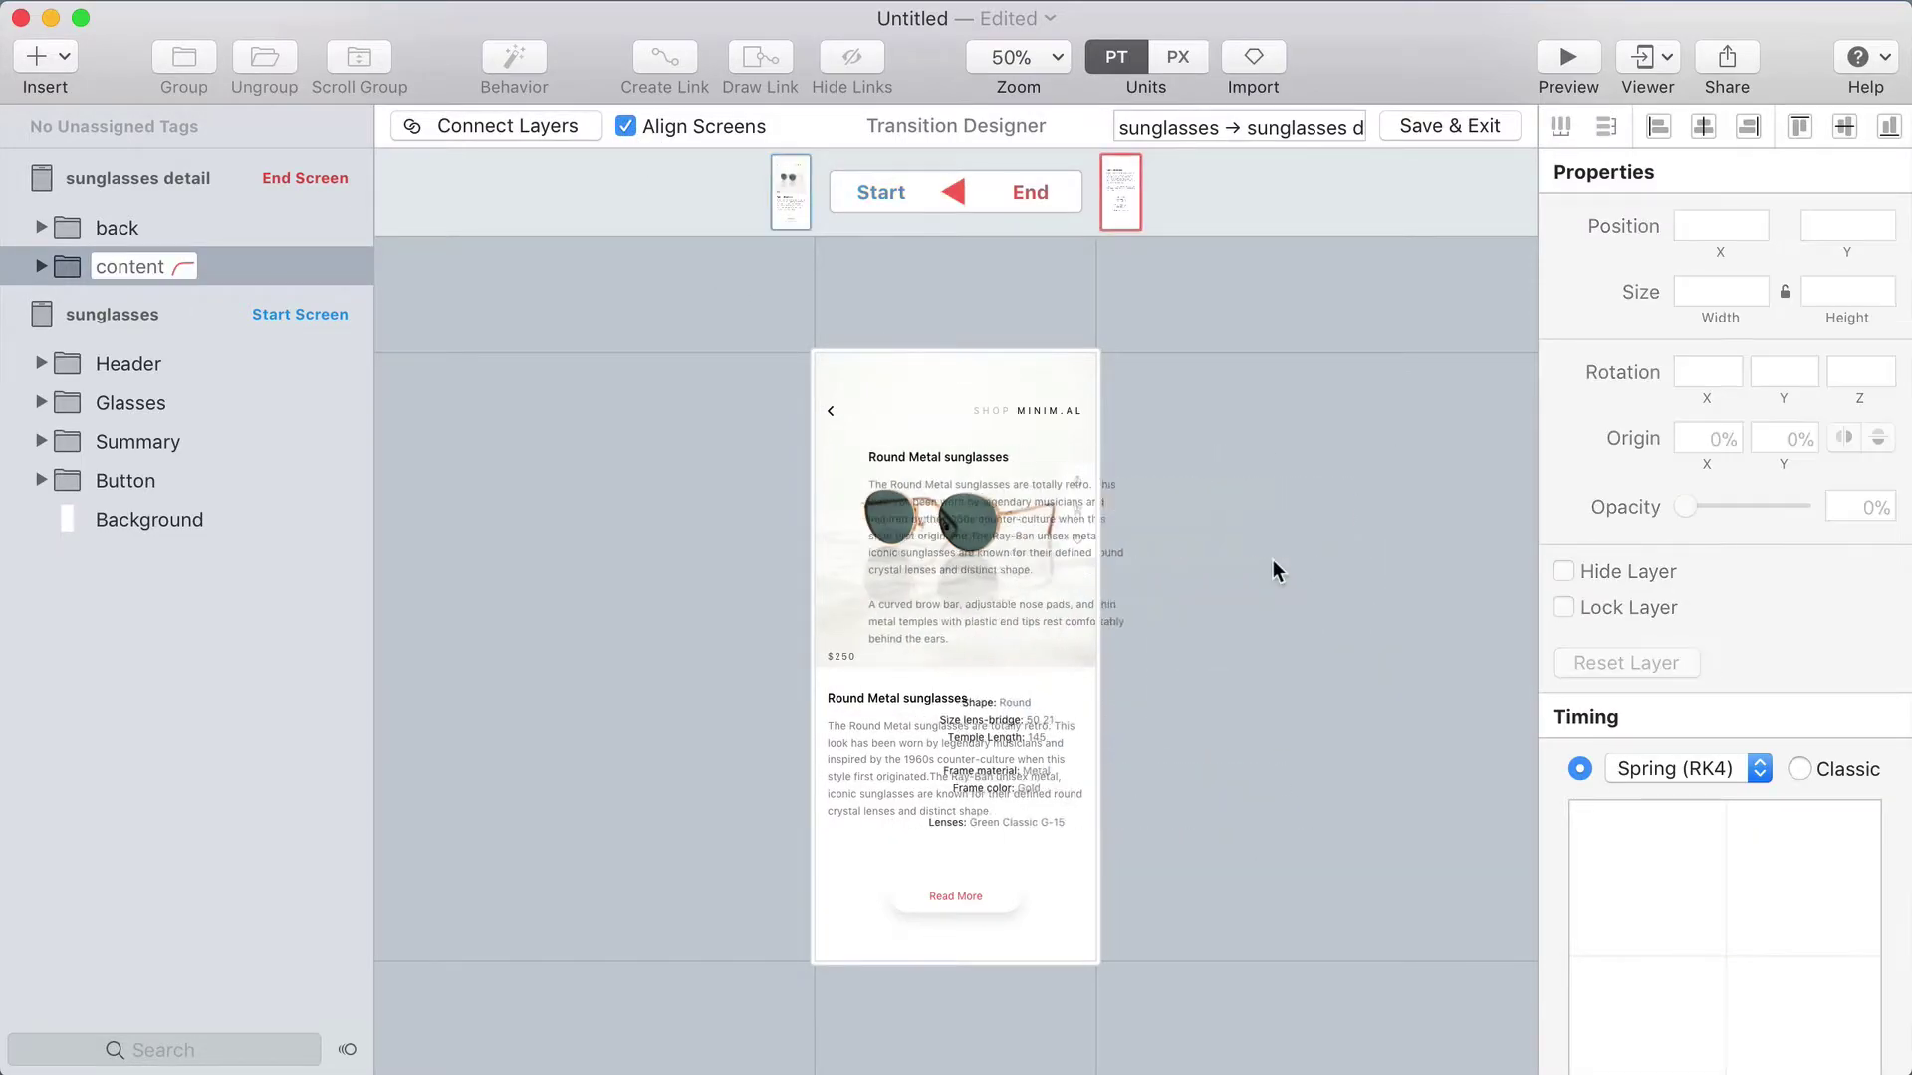
click(962, 756)
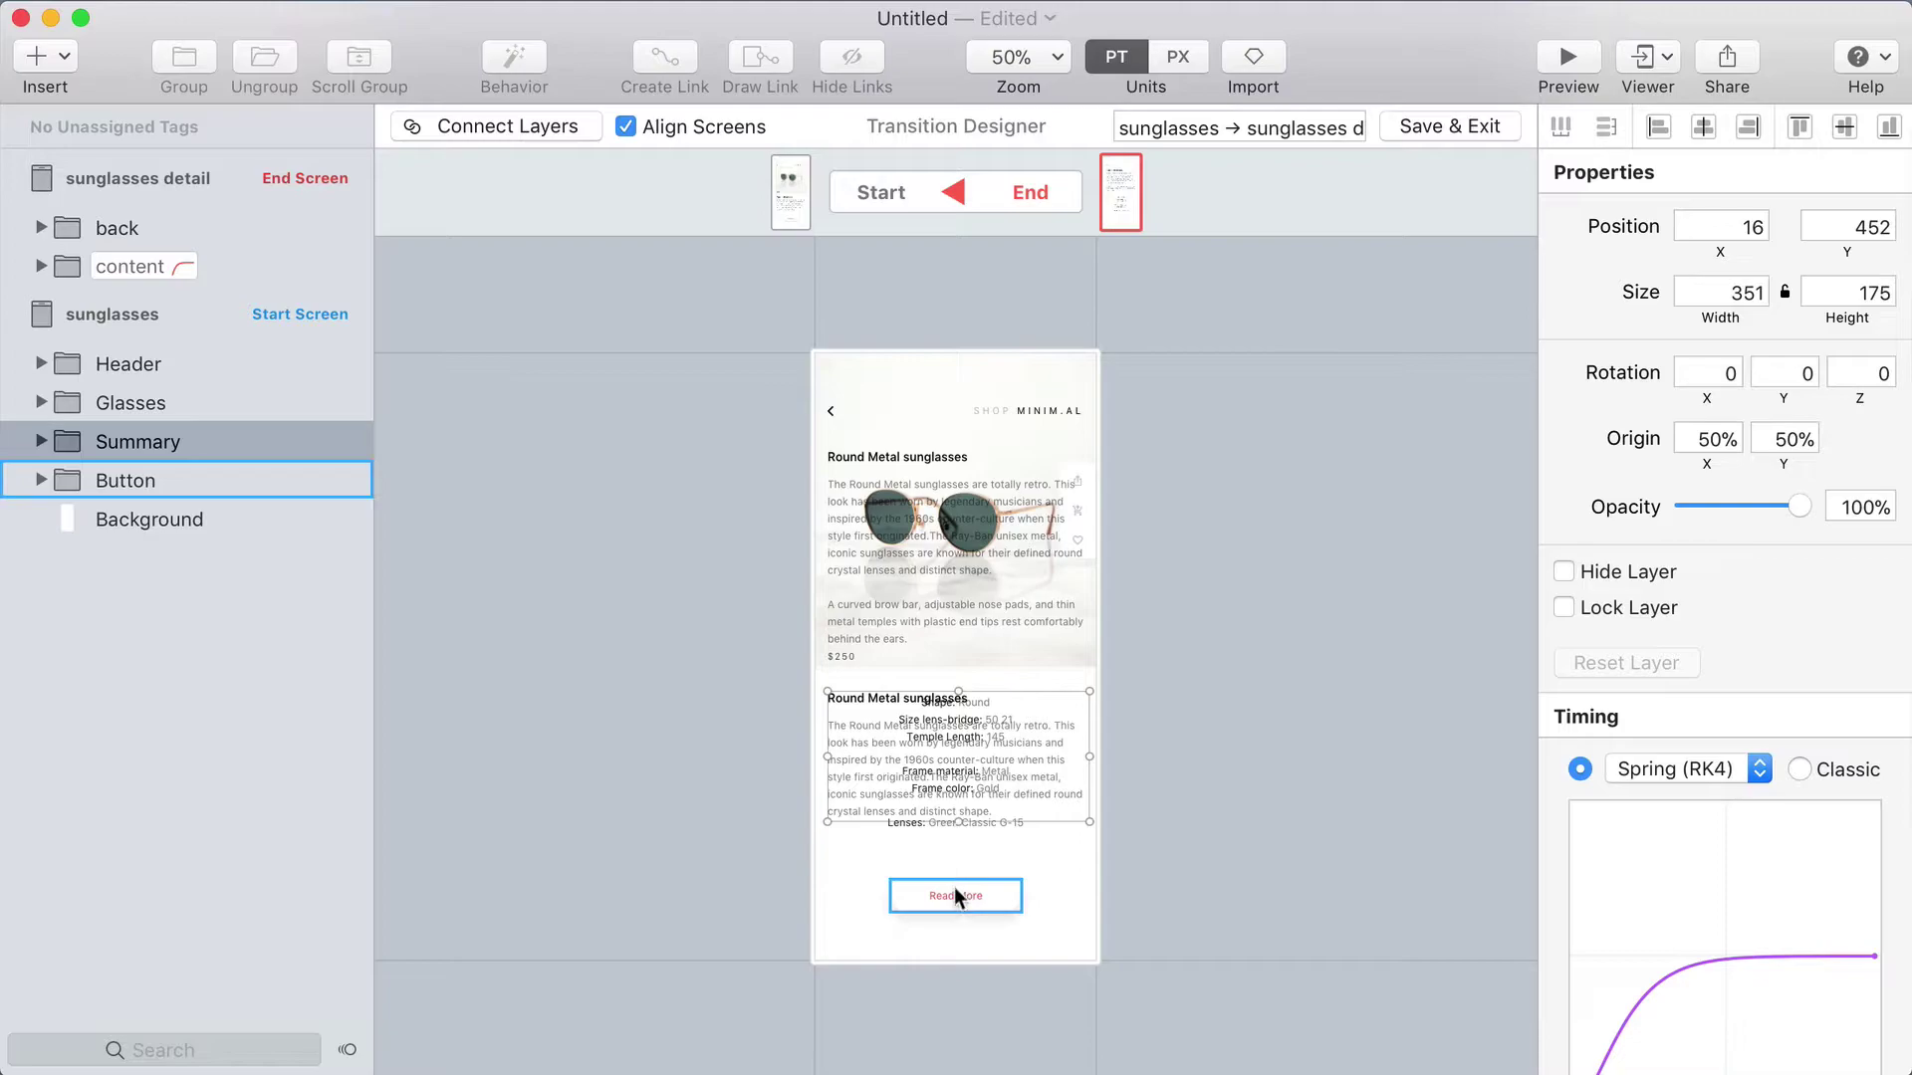
shift+click(954, 893)
drag(954, 888, 660, 862)
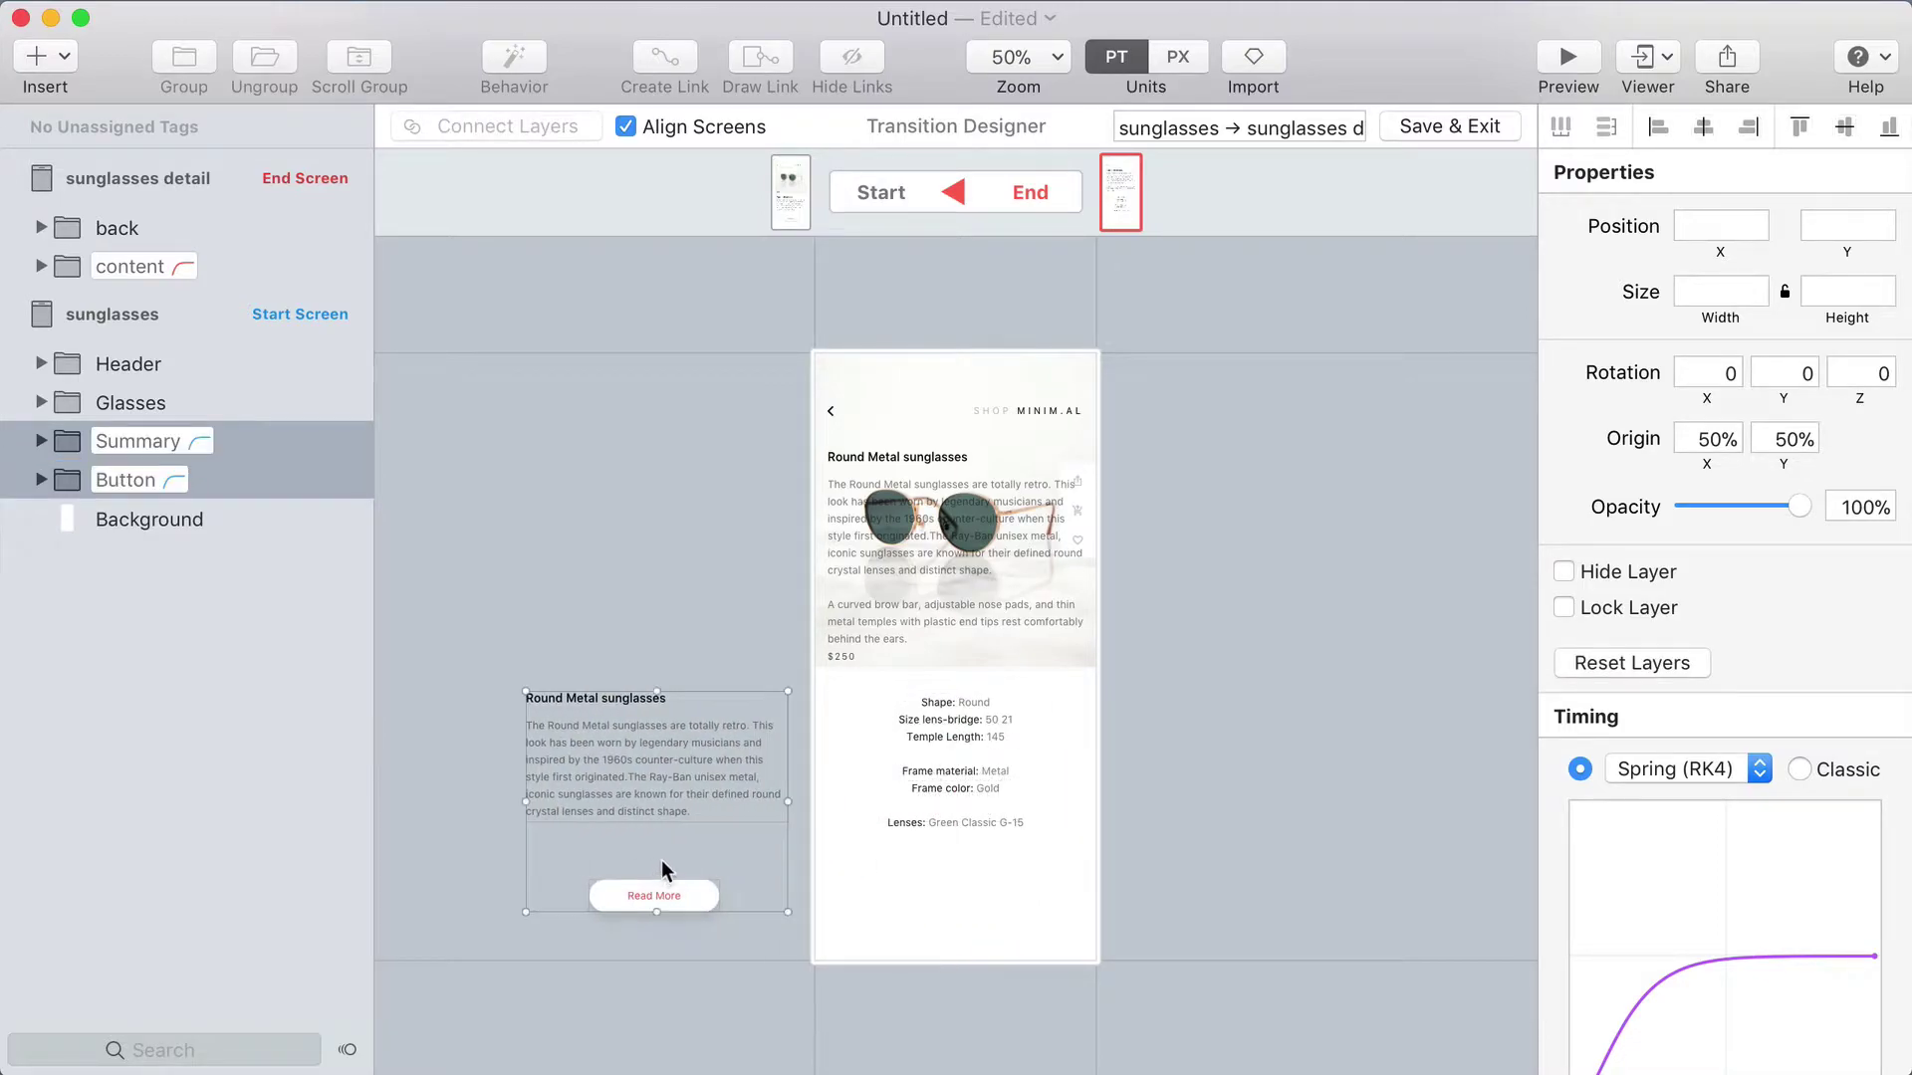
In the end state, fade out the Header completely and shrink the Glasses group to about 116 × 131, placed off the screen's left side.
click(860, 403)
drag(1797, 506, 1605, 503)
click(1418, 497)
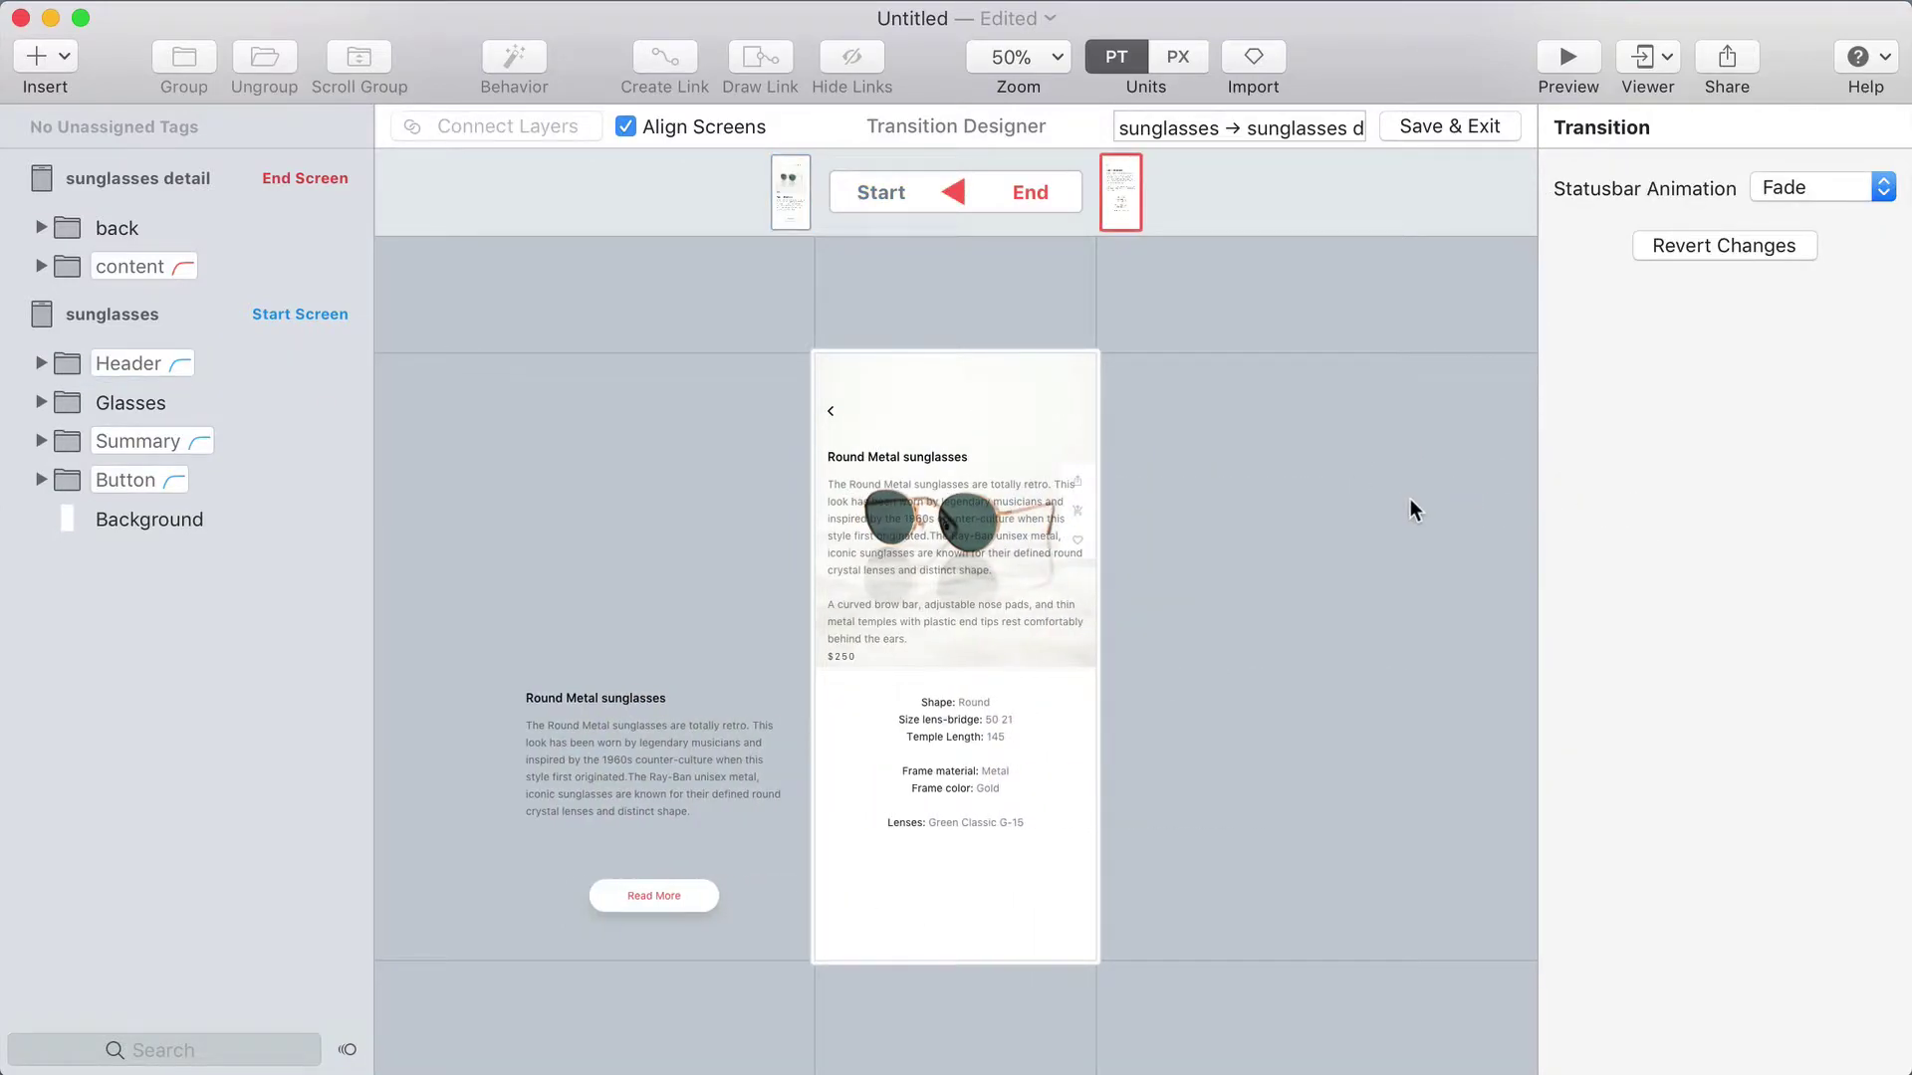
click(1034, 379)
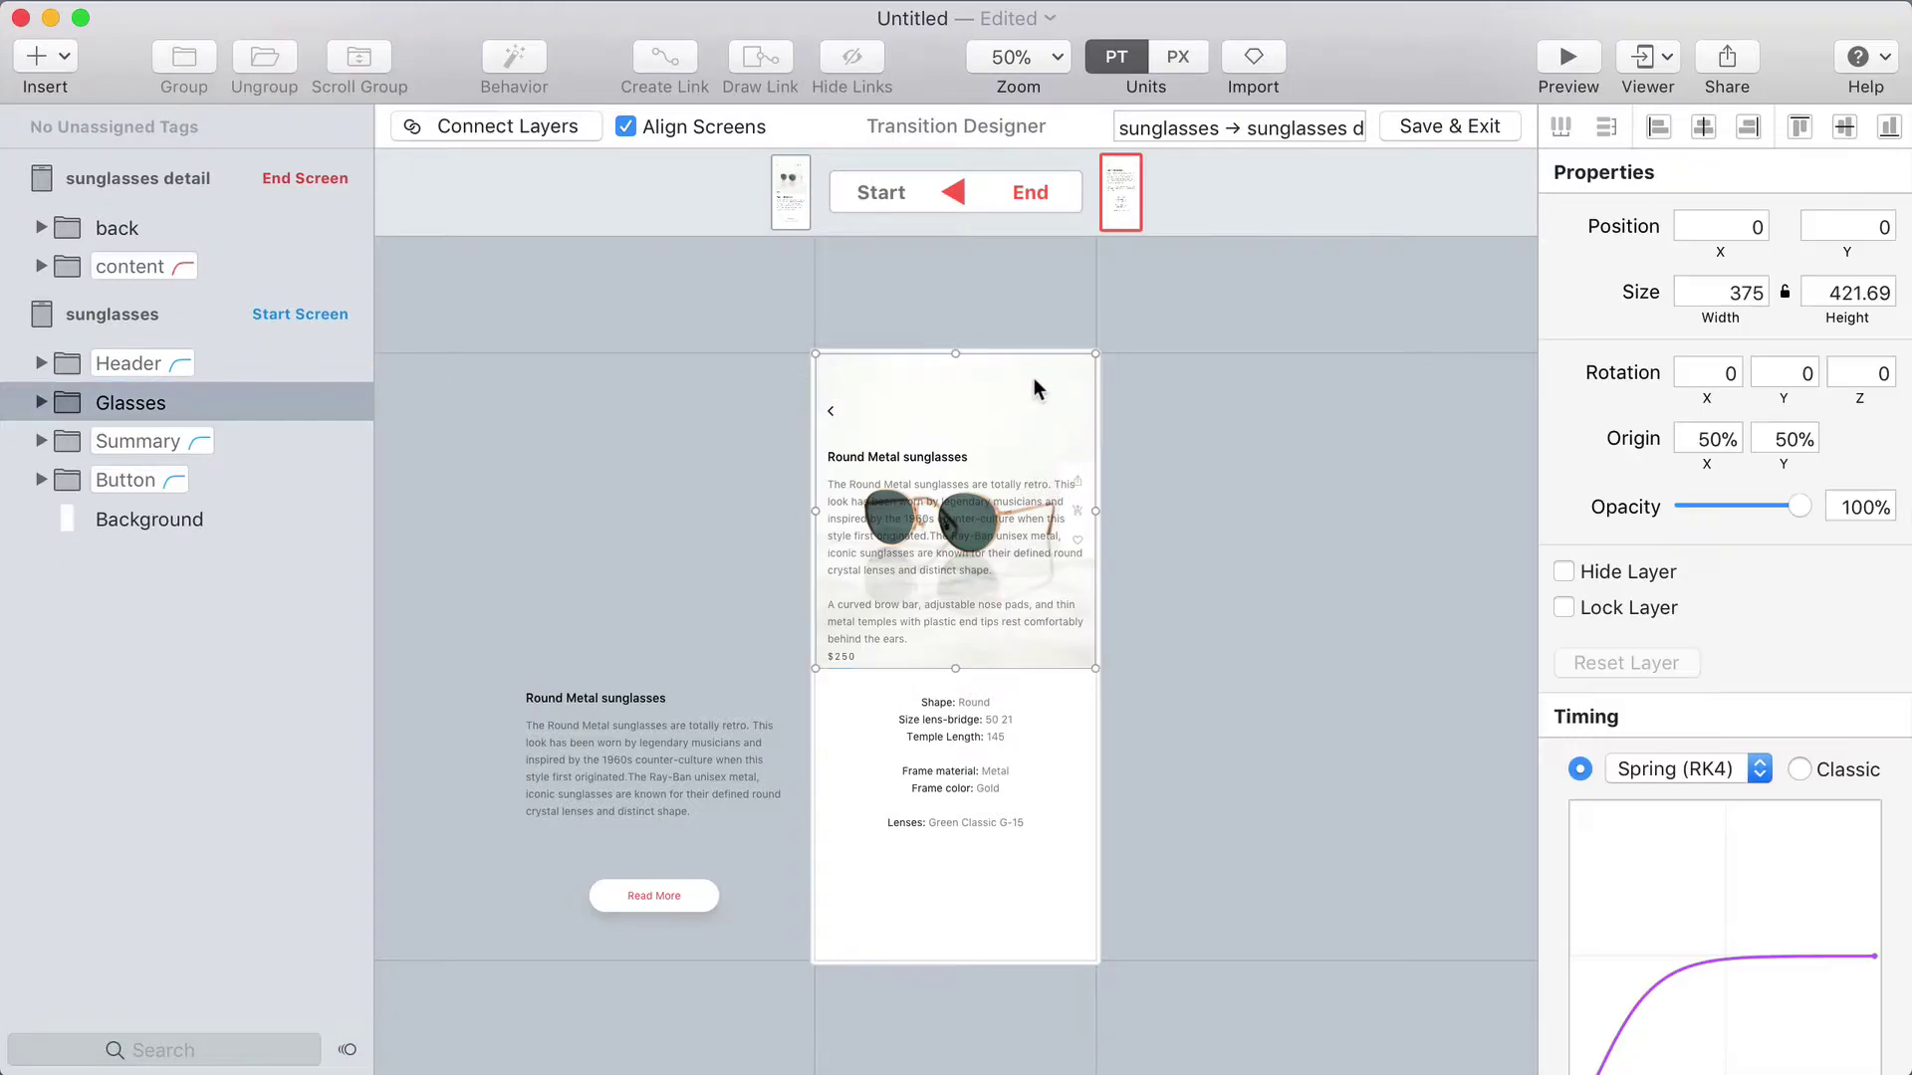
drag(1096, 354, 663, 457)
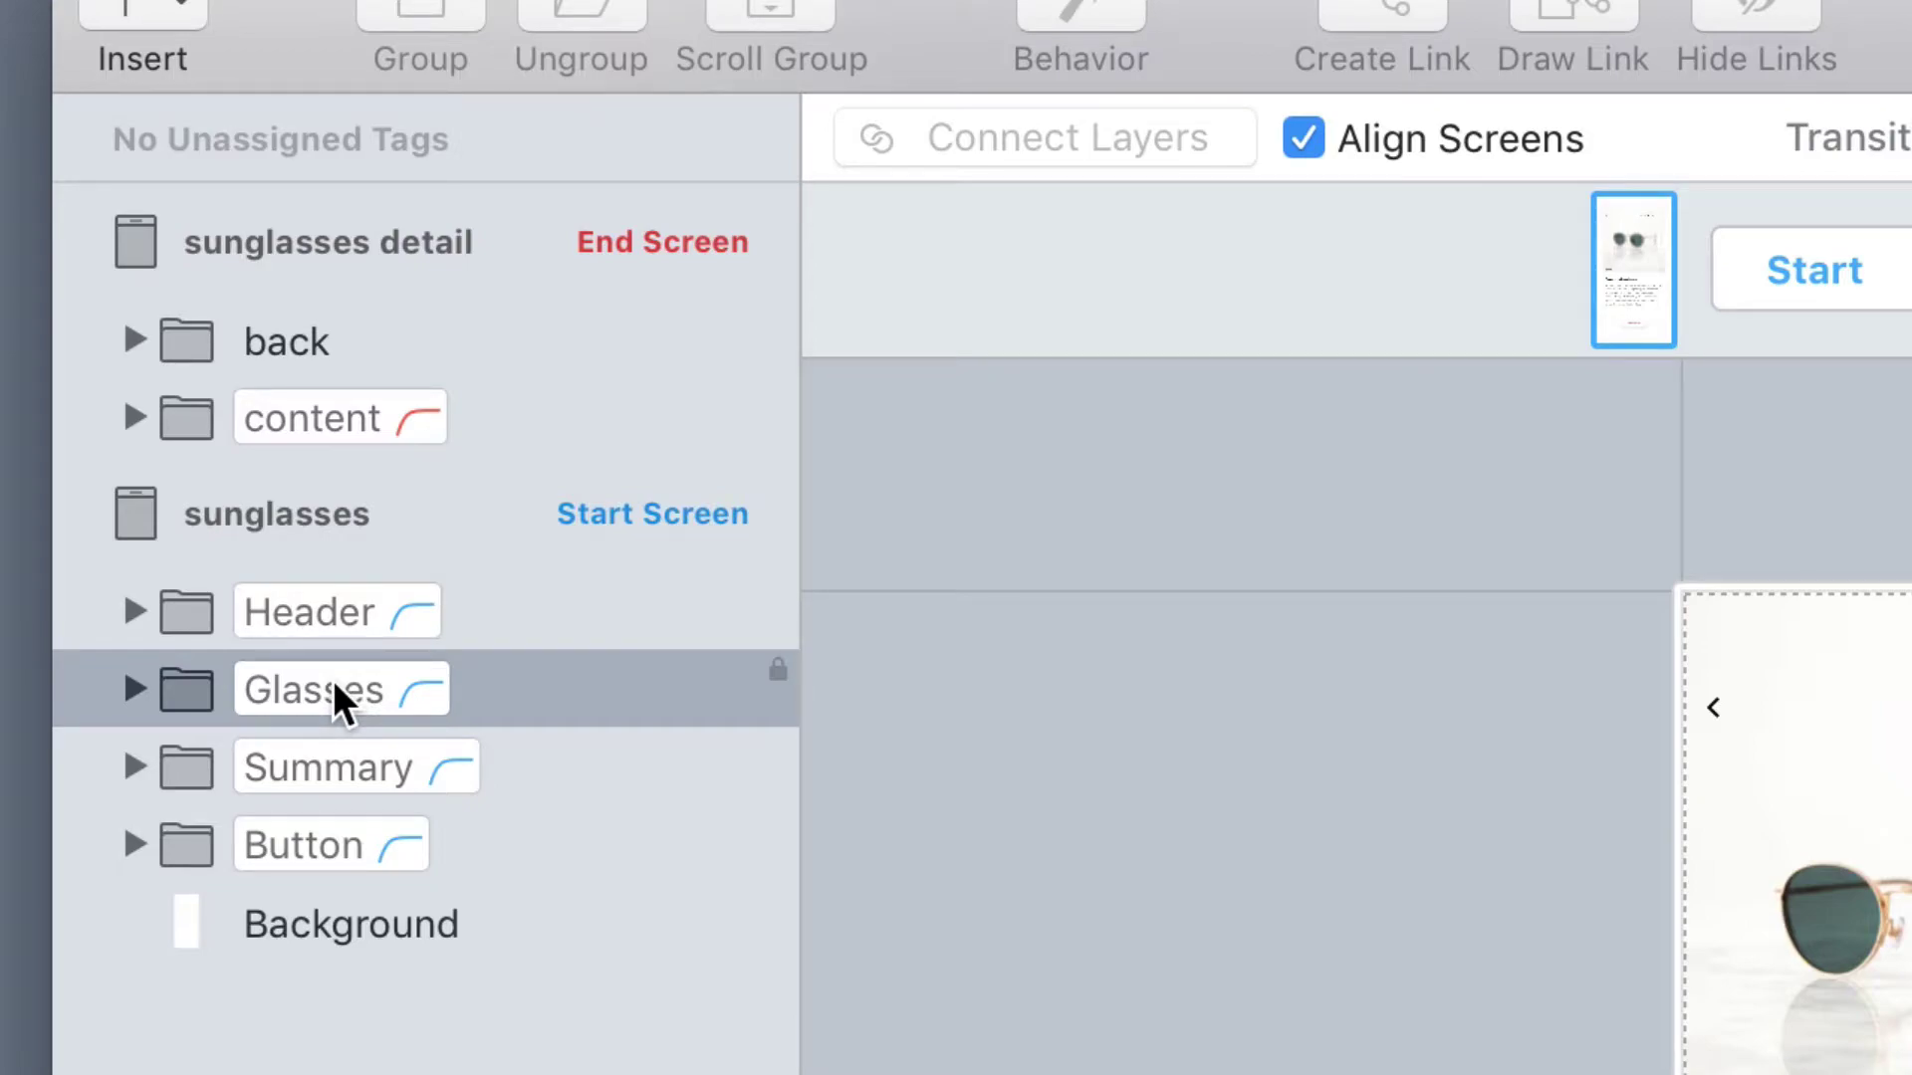
Try reassigning the Glasses animation tag to the Background layer, and return it to the Glasses group.
click(1714, 711)
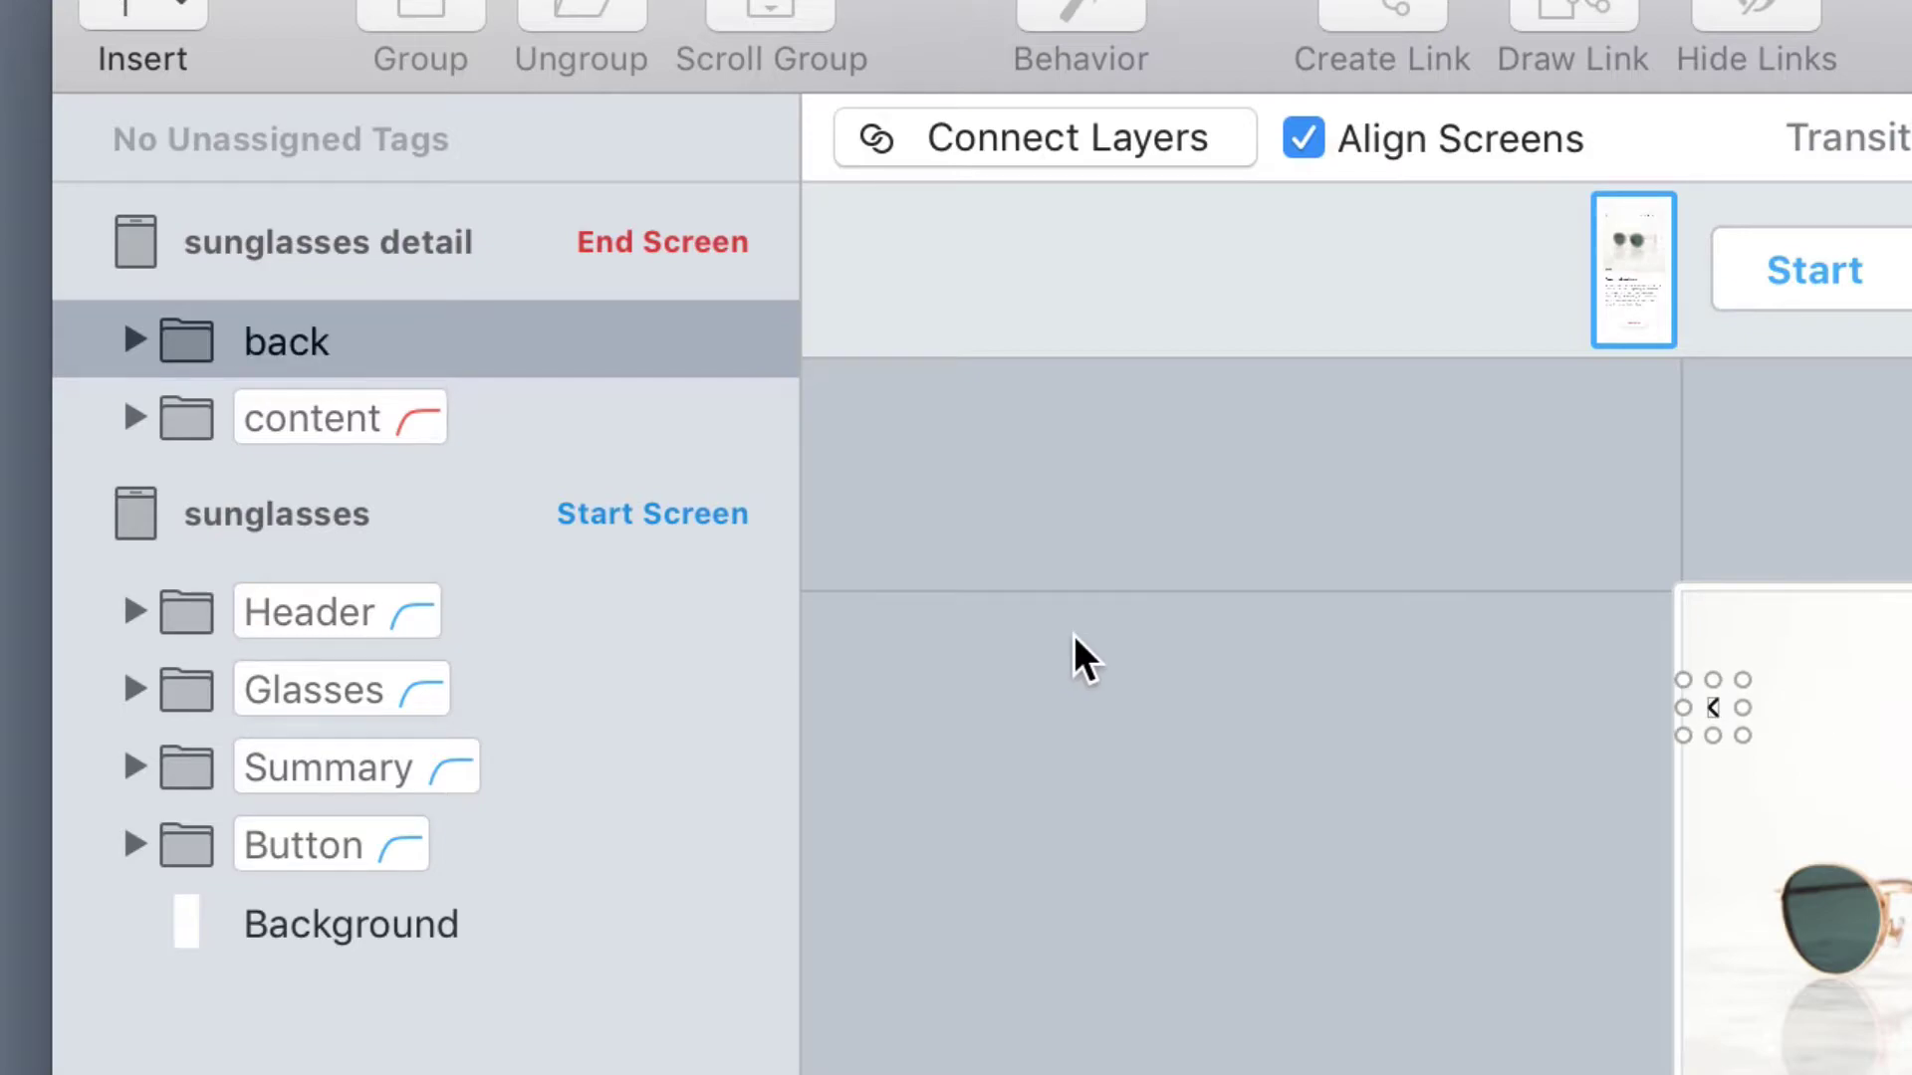
click(1163, 660)
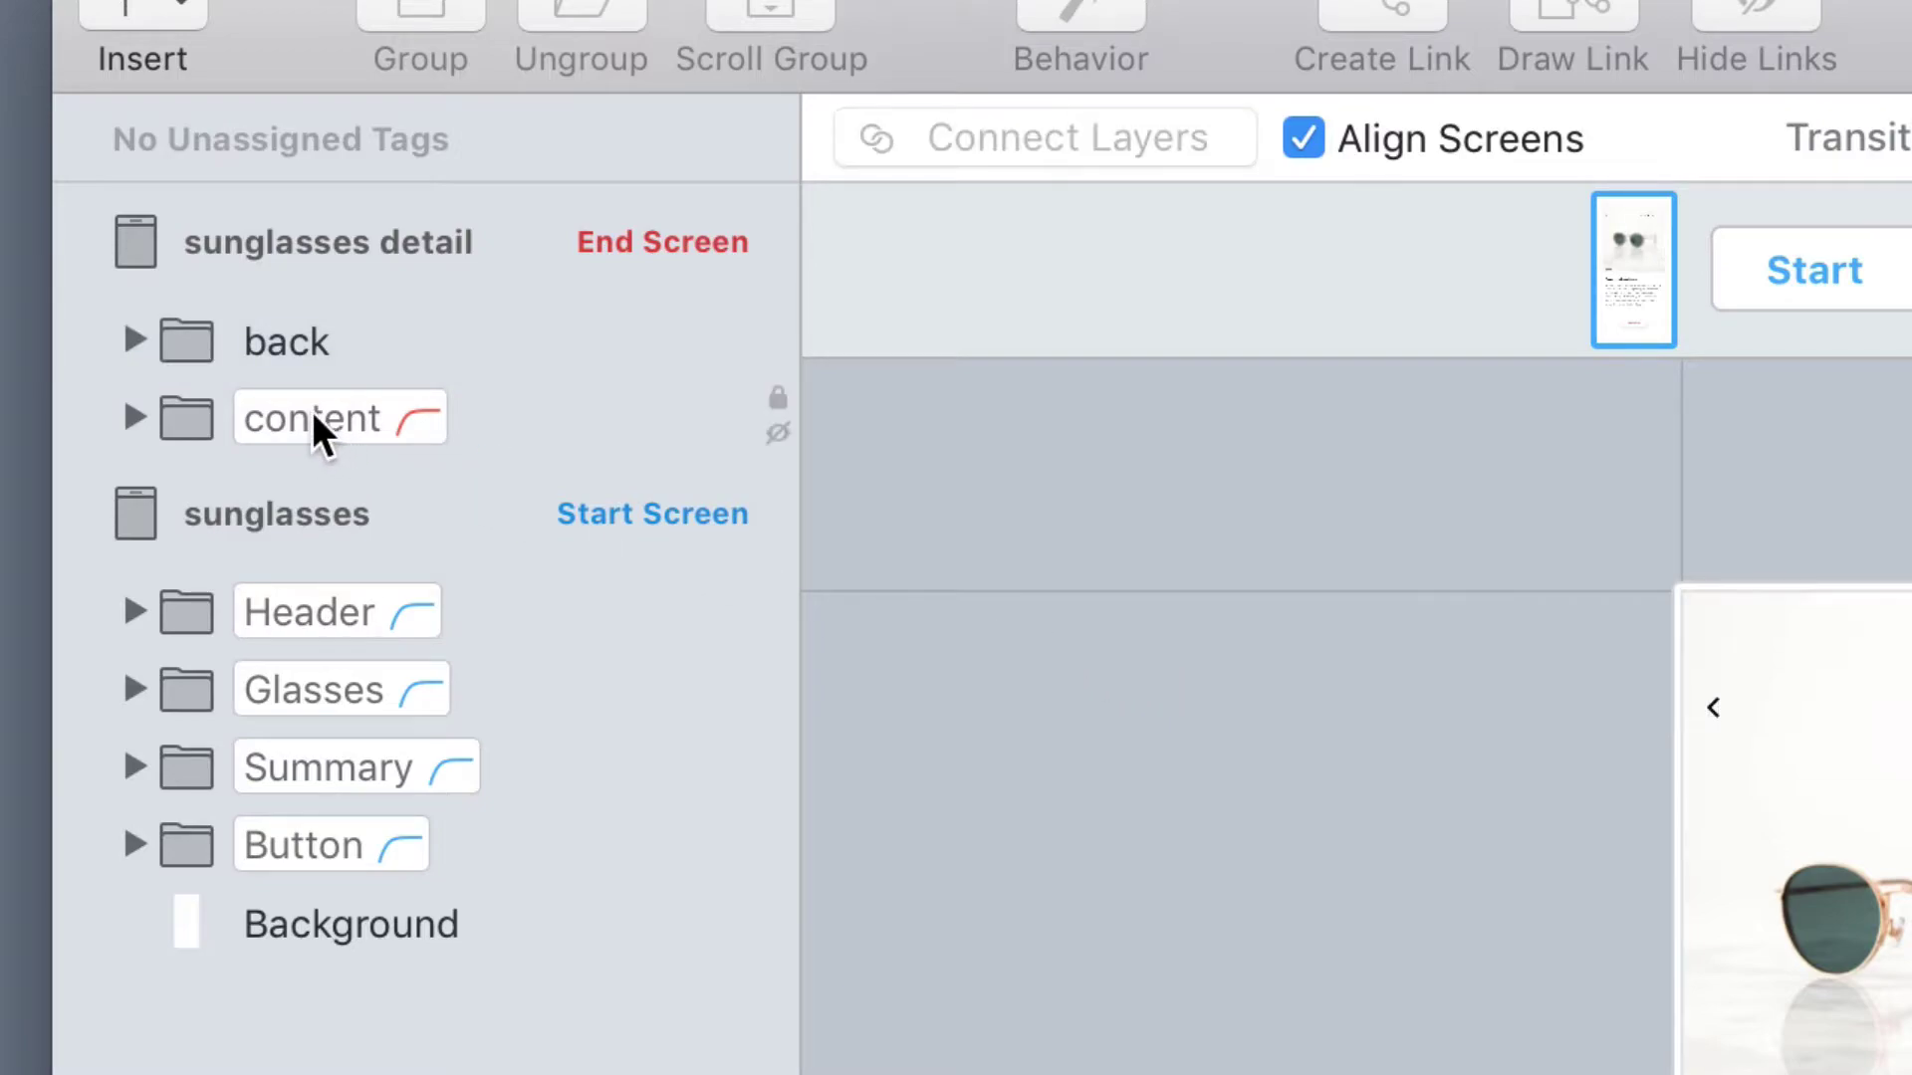
mouse_move(332, 416)
mouse_down()
mouse_move(522, 416)
mouse_move(333, 416)
mouse_up()
drag(356, 691, 404, 922)
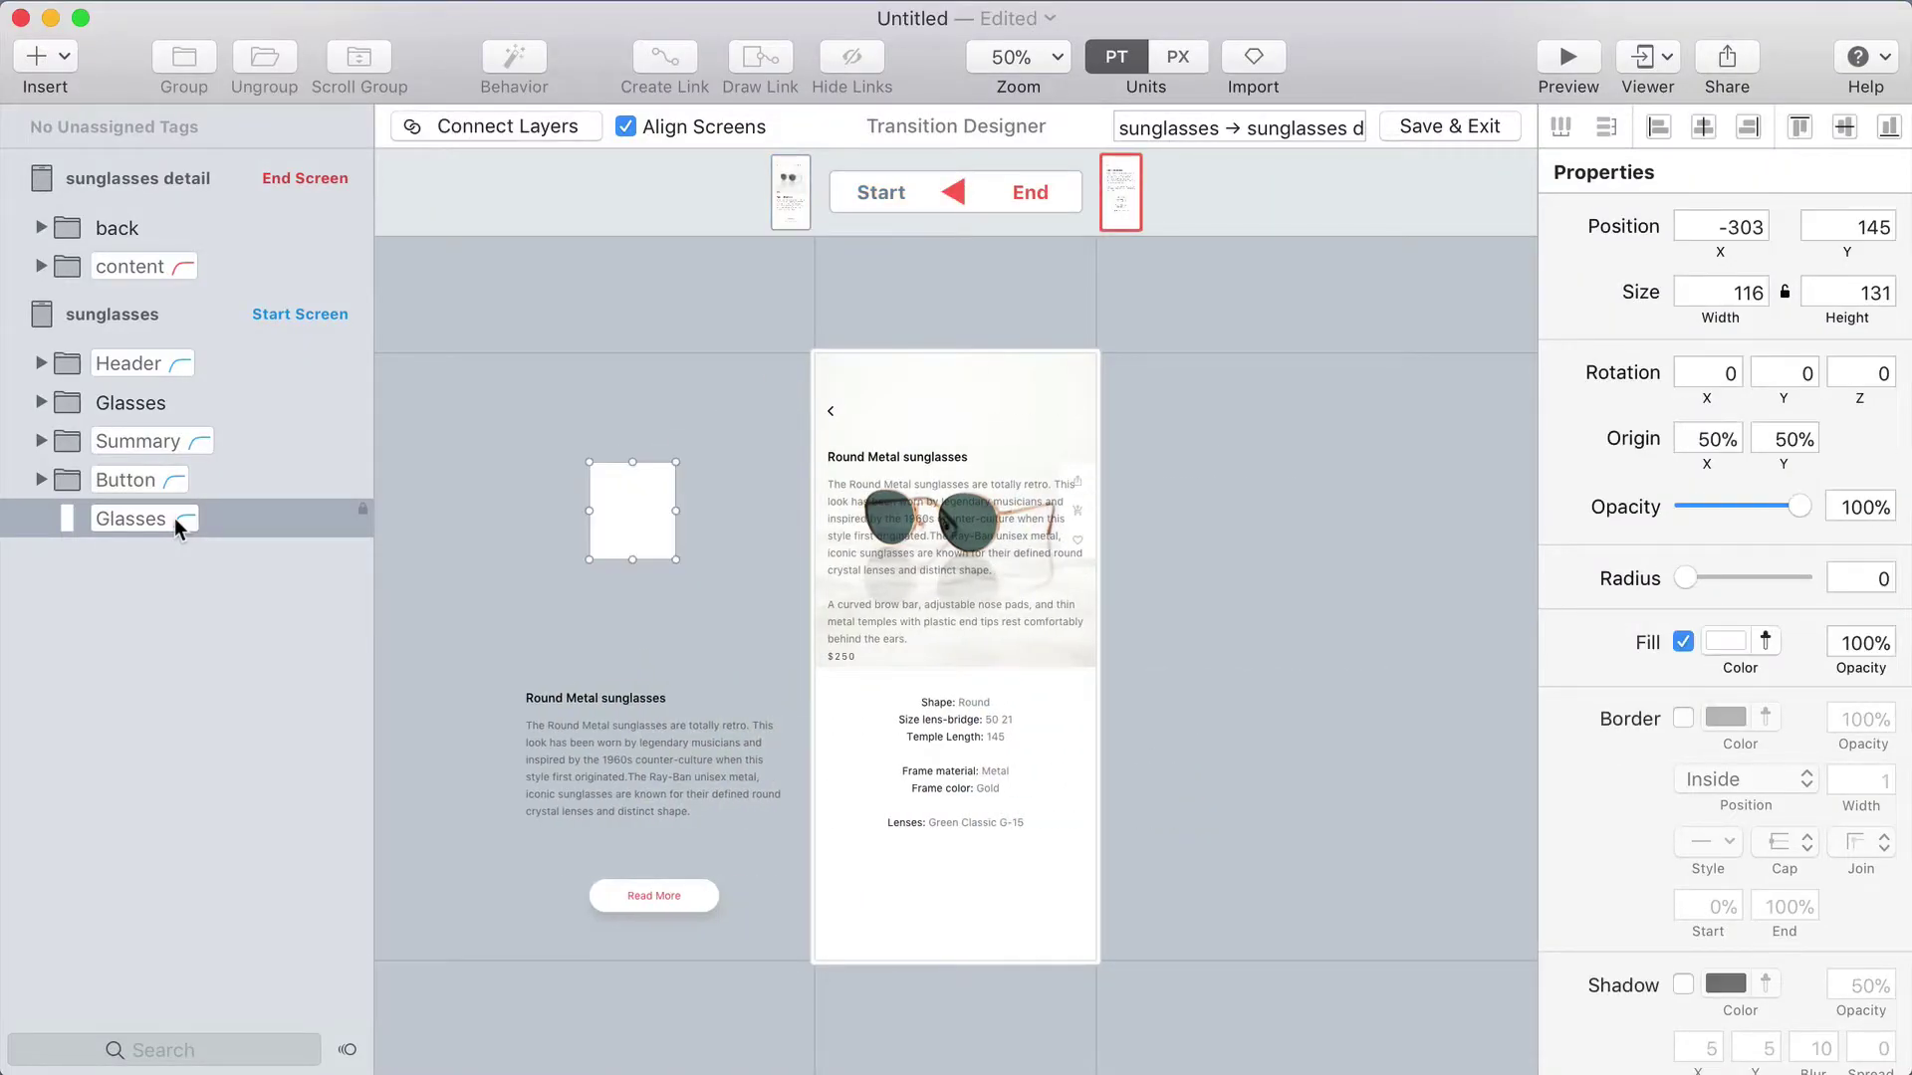
drag(176, 517, 145, 397)
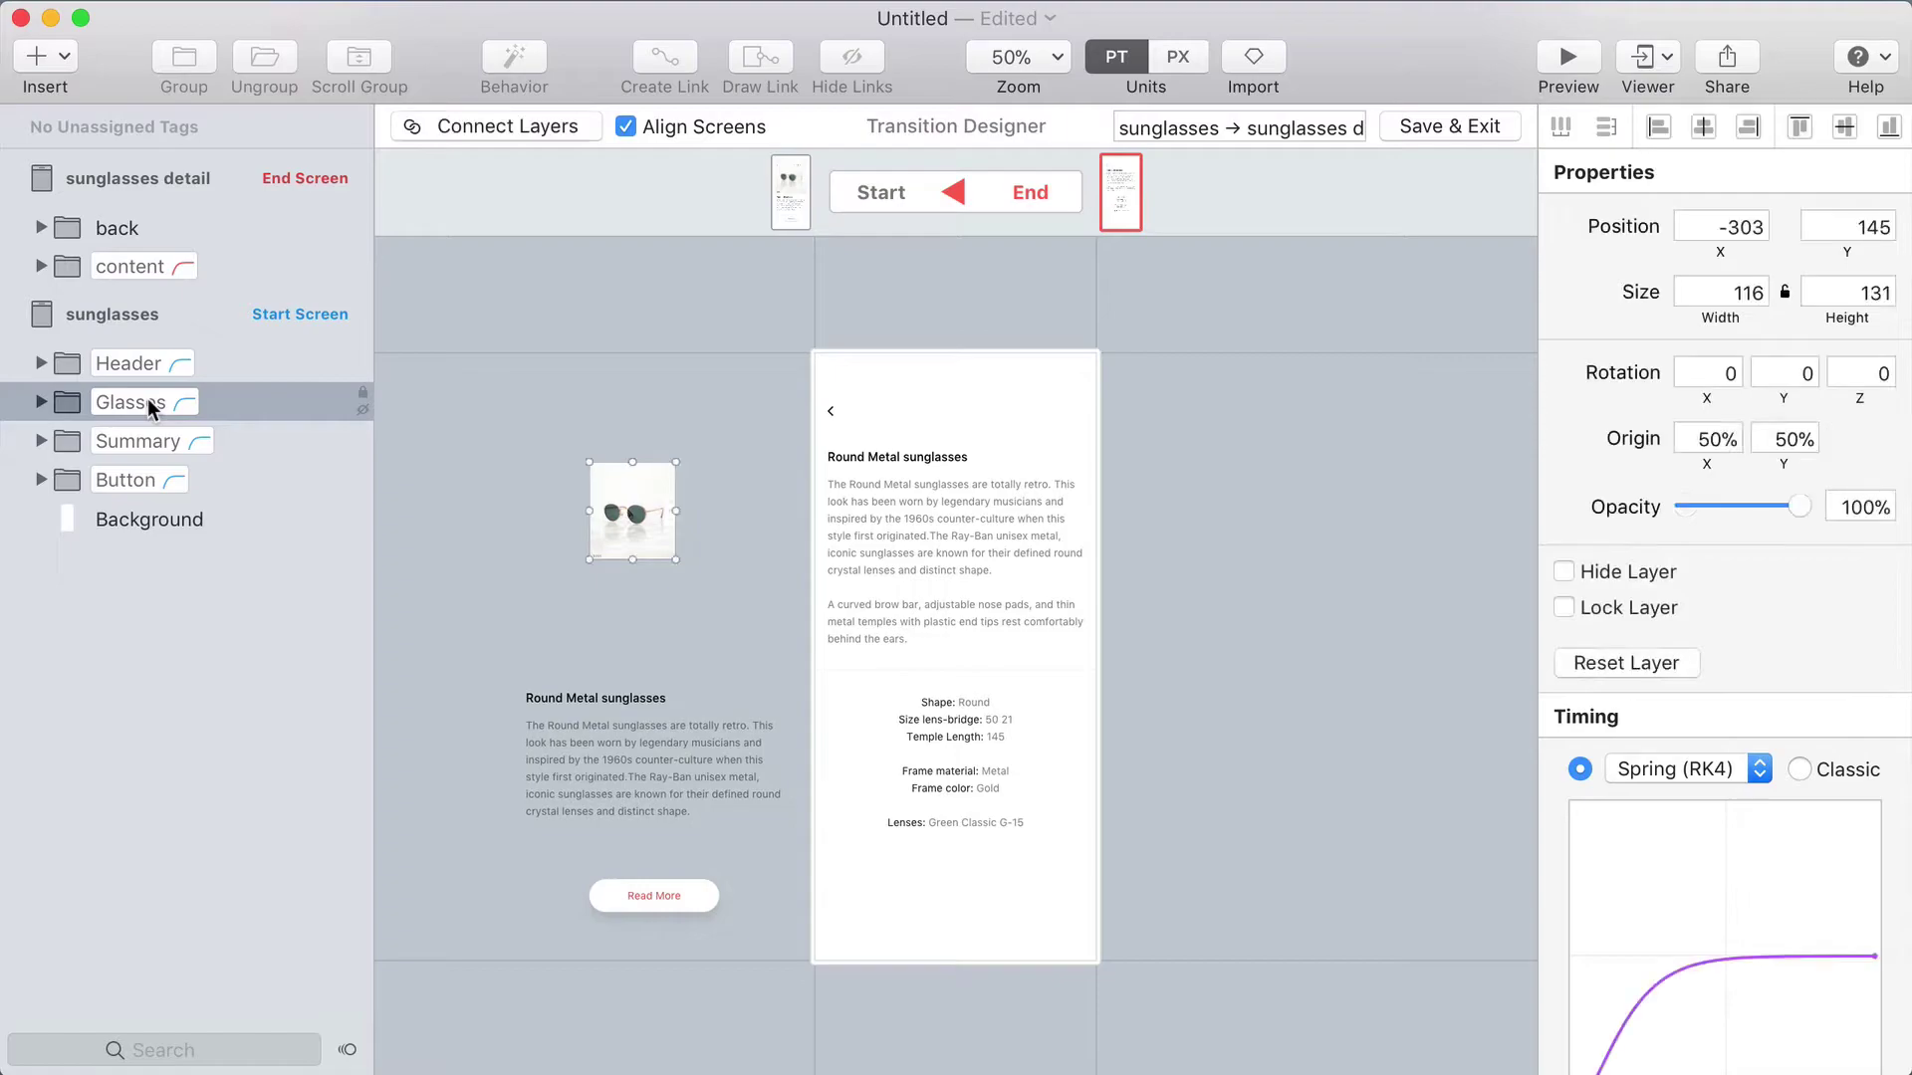
Name the transition "To Details" and save it, leaving the Transition Designer.
triple_click(1184, 126)
text(To Details)
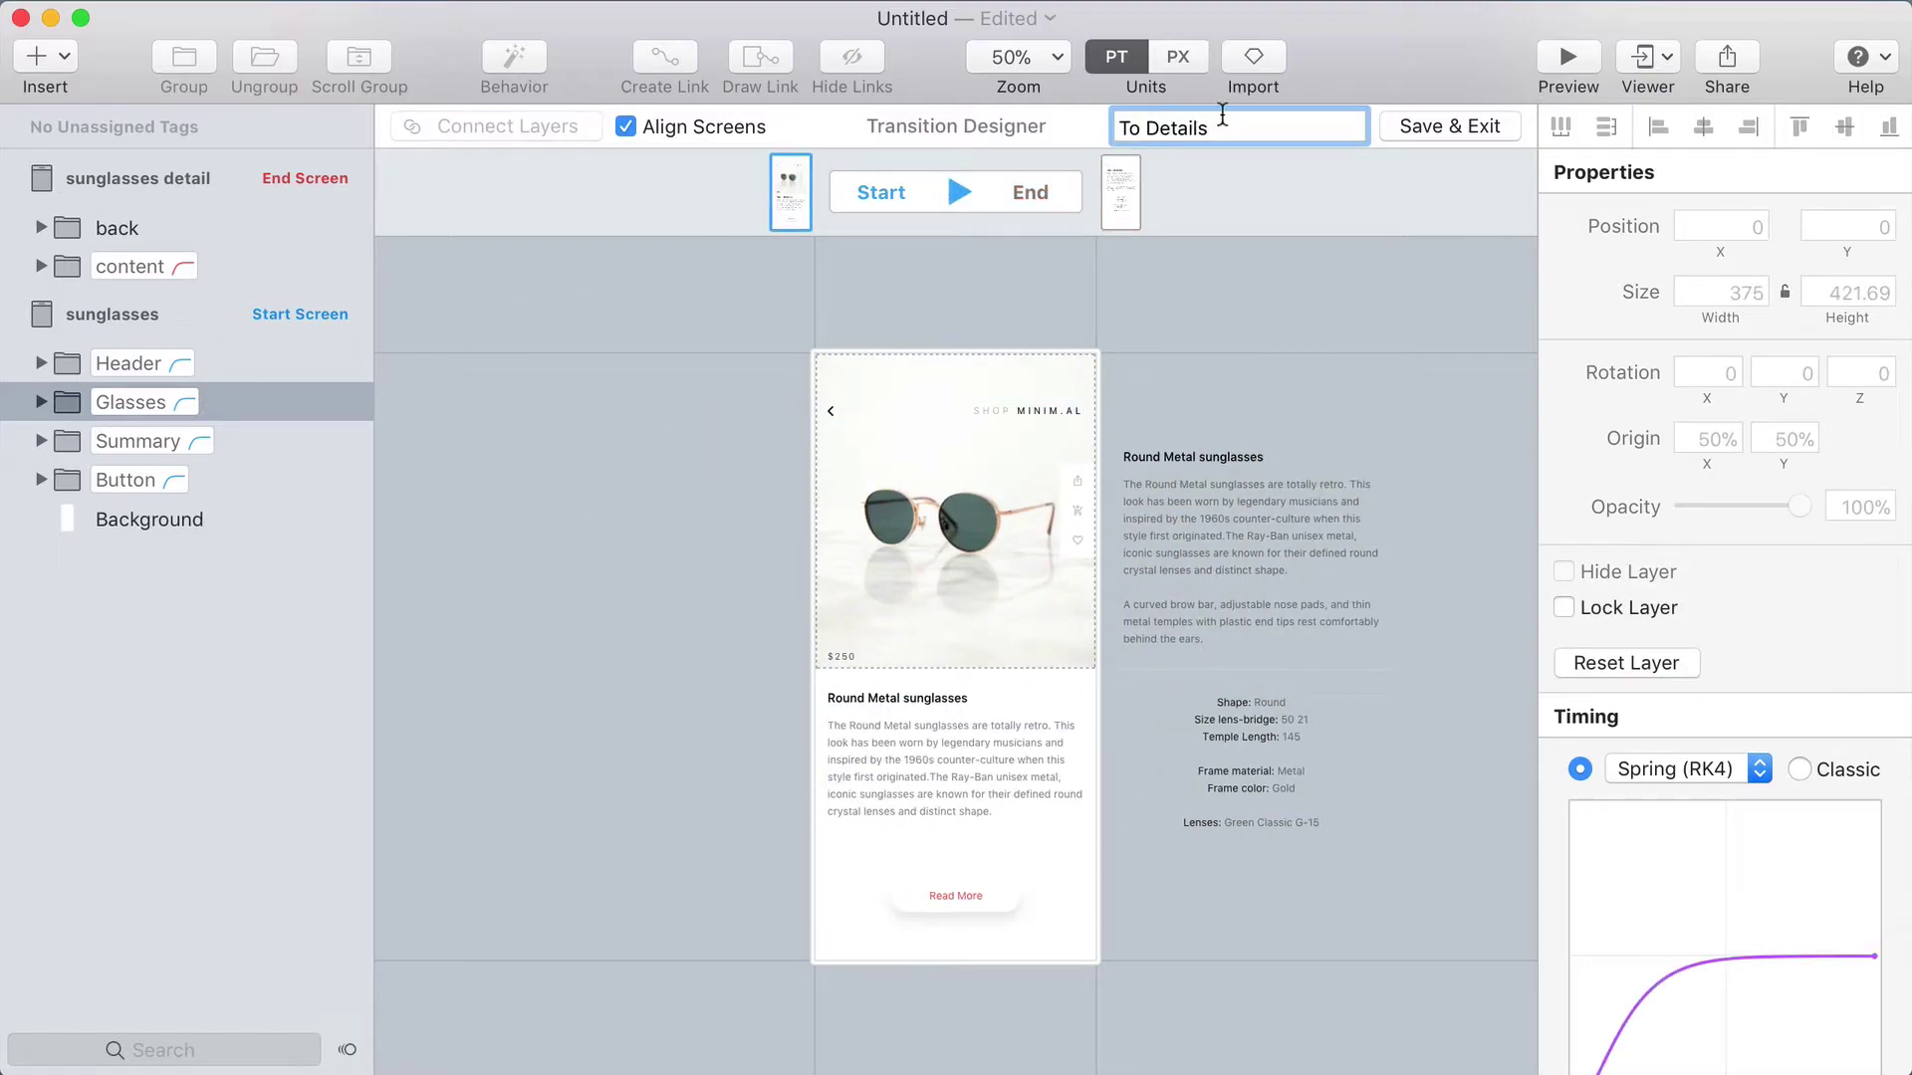
click(1410, 122)
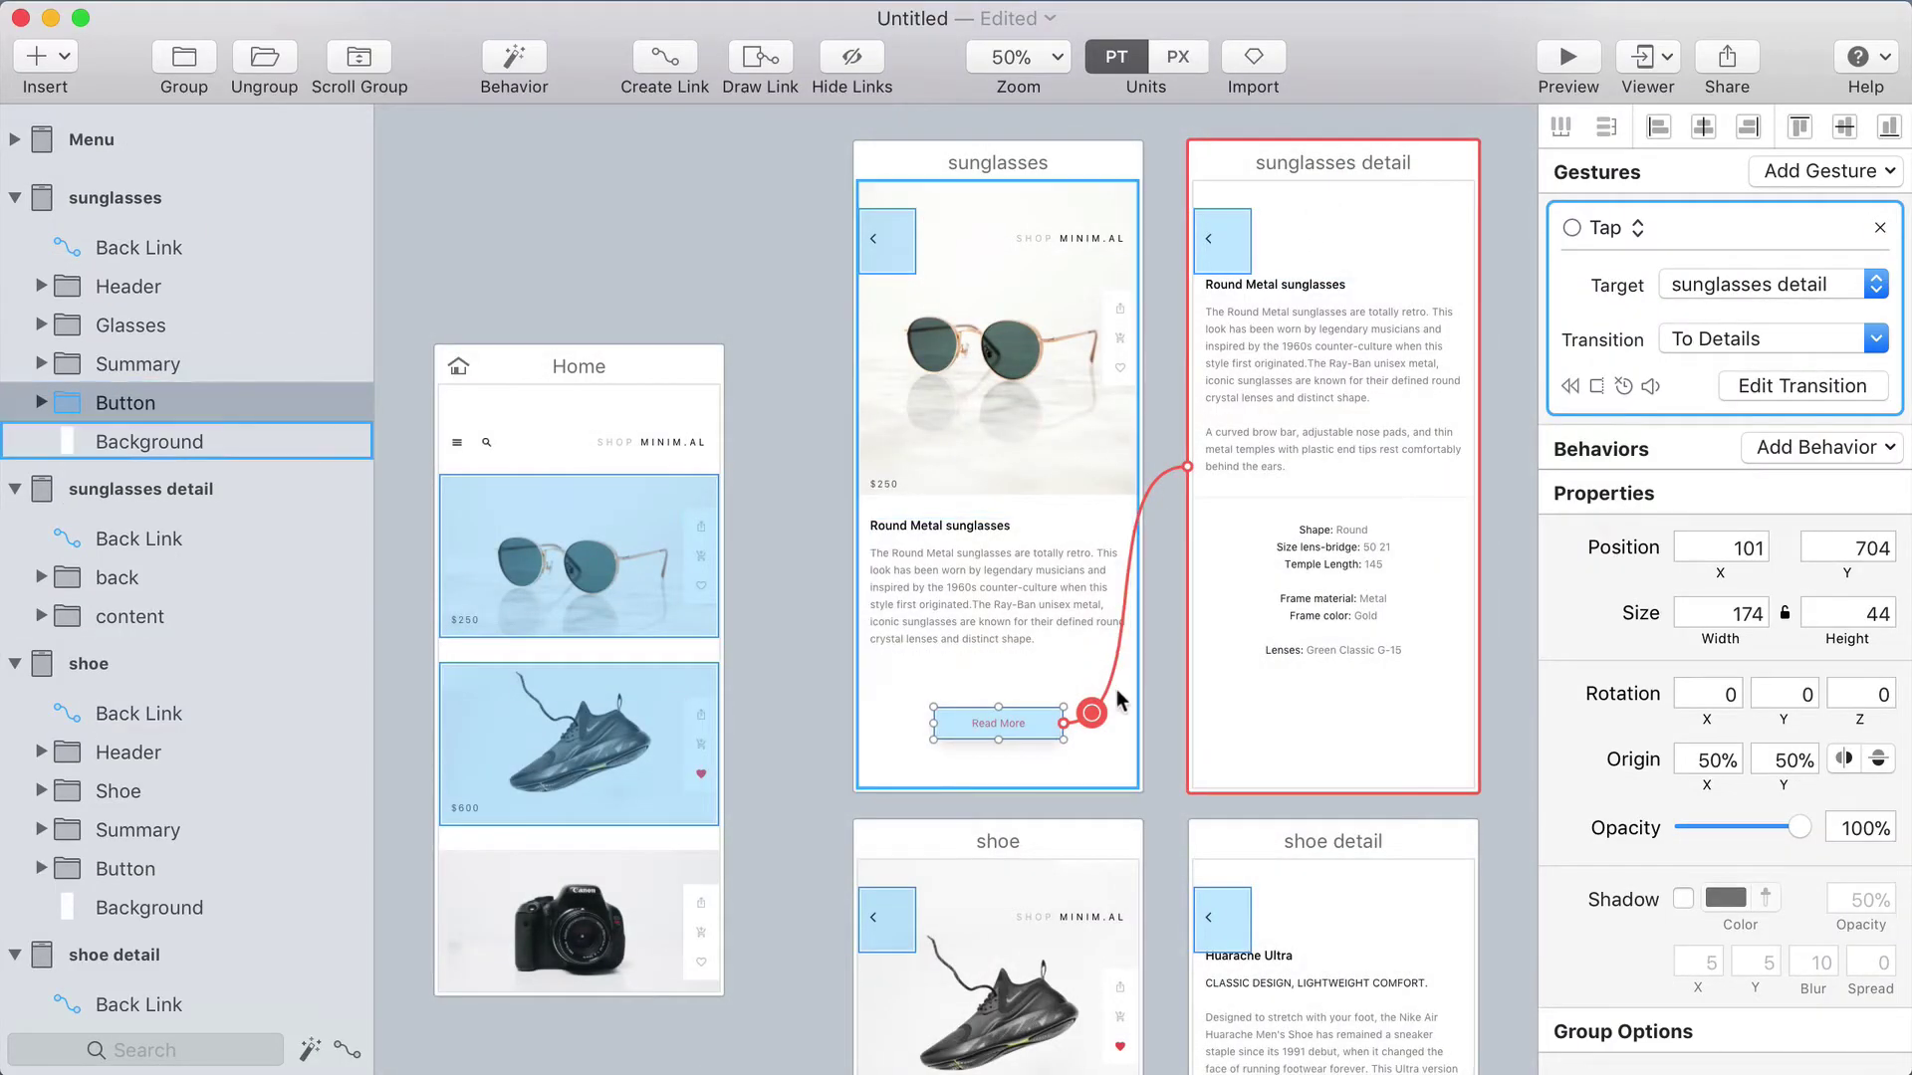
Link the shoe screen's Read More button to shoe detail on Tap and open the To Details transition for editing.
click(1120, 692)
drag(1150, 719, 1058, 298)
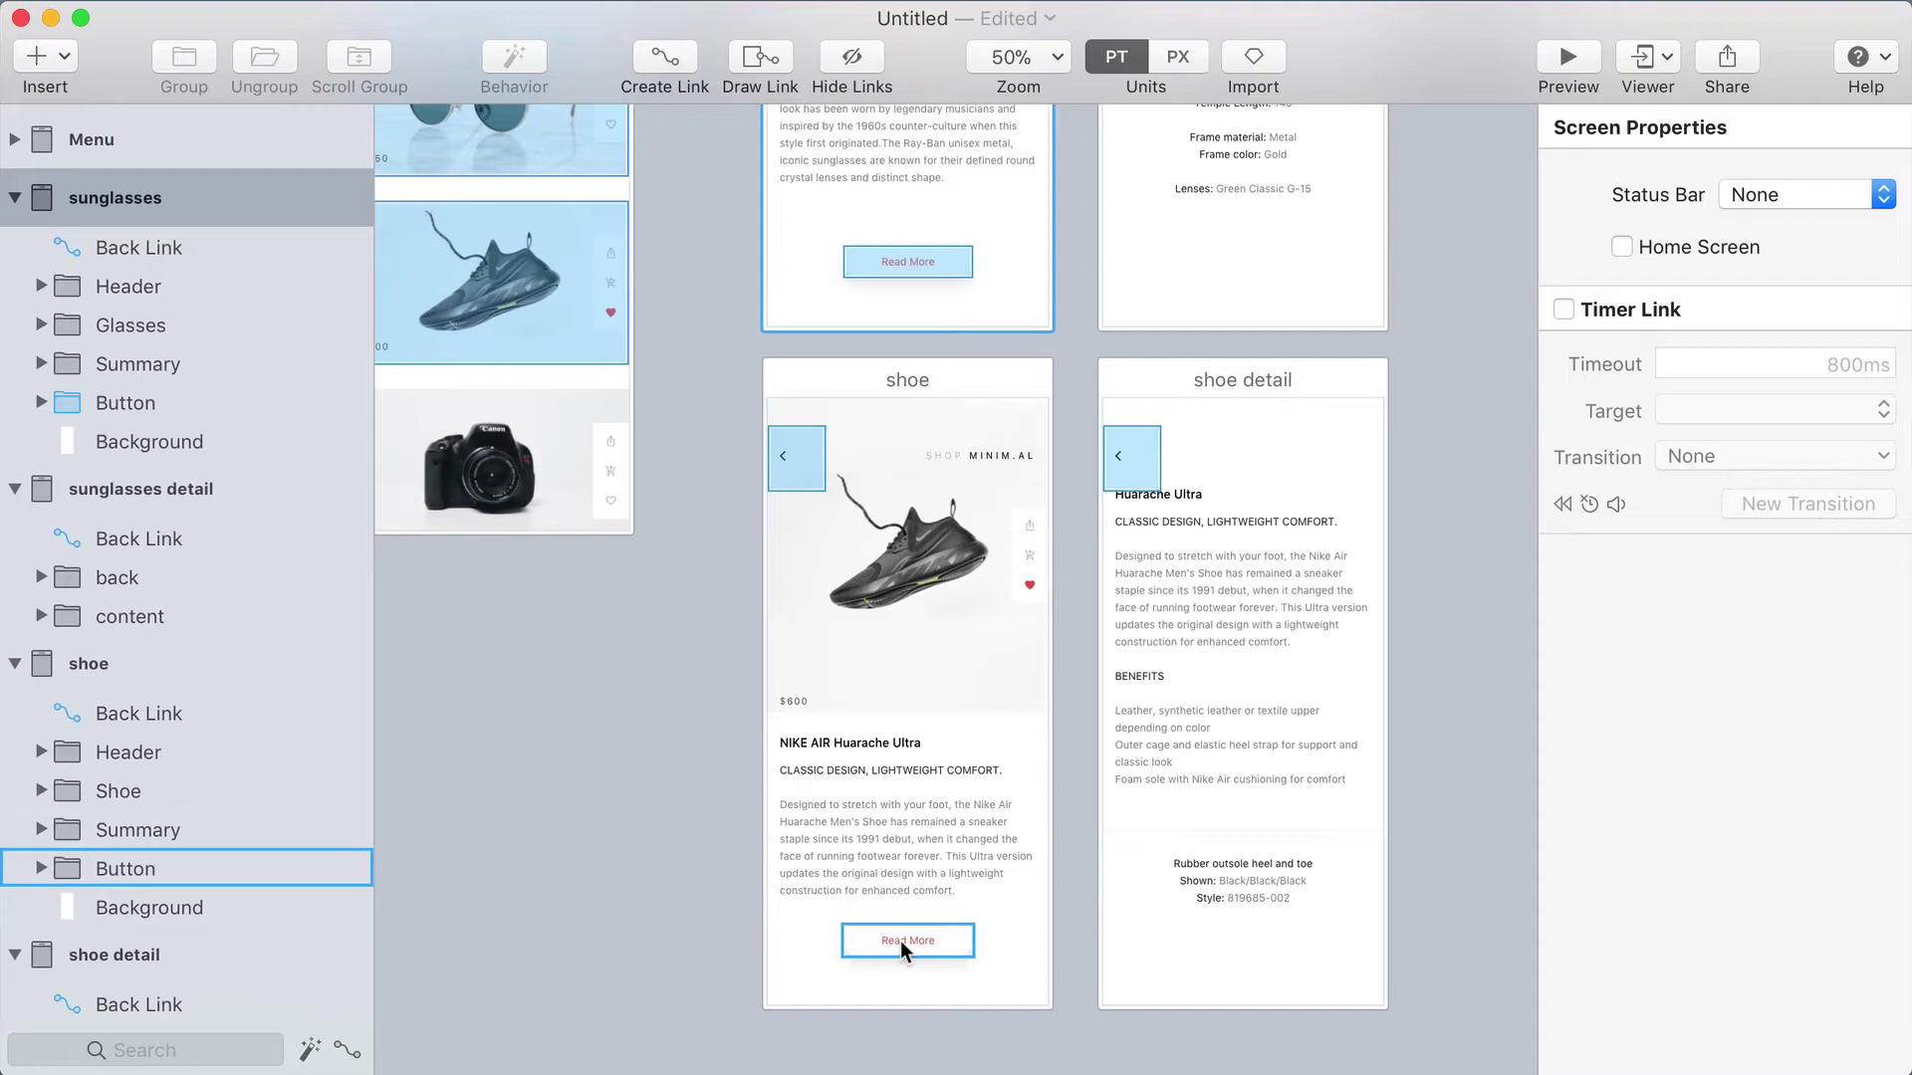
drag(900, 940, 1167, 882)
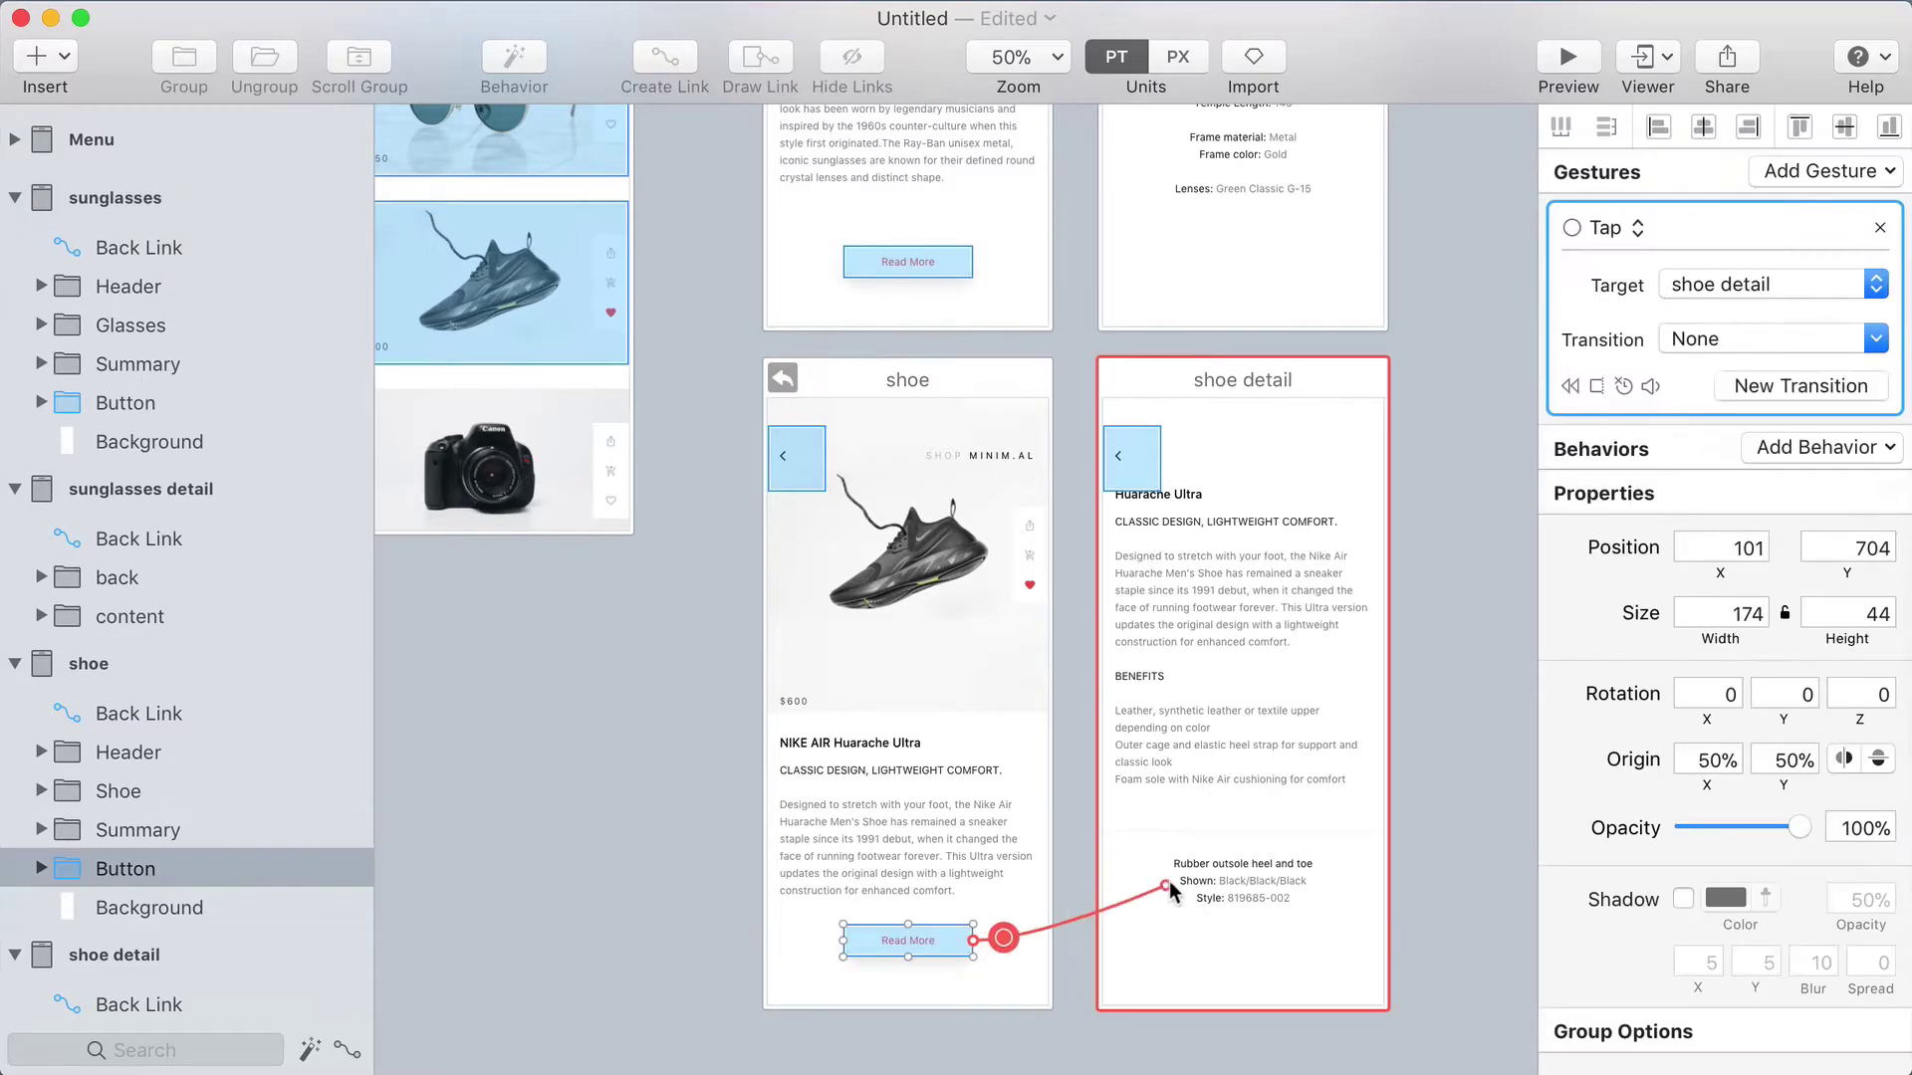
mouse_move(1133, 673)
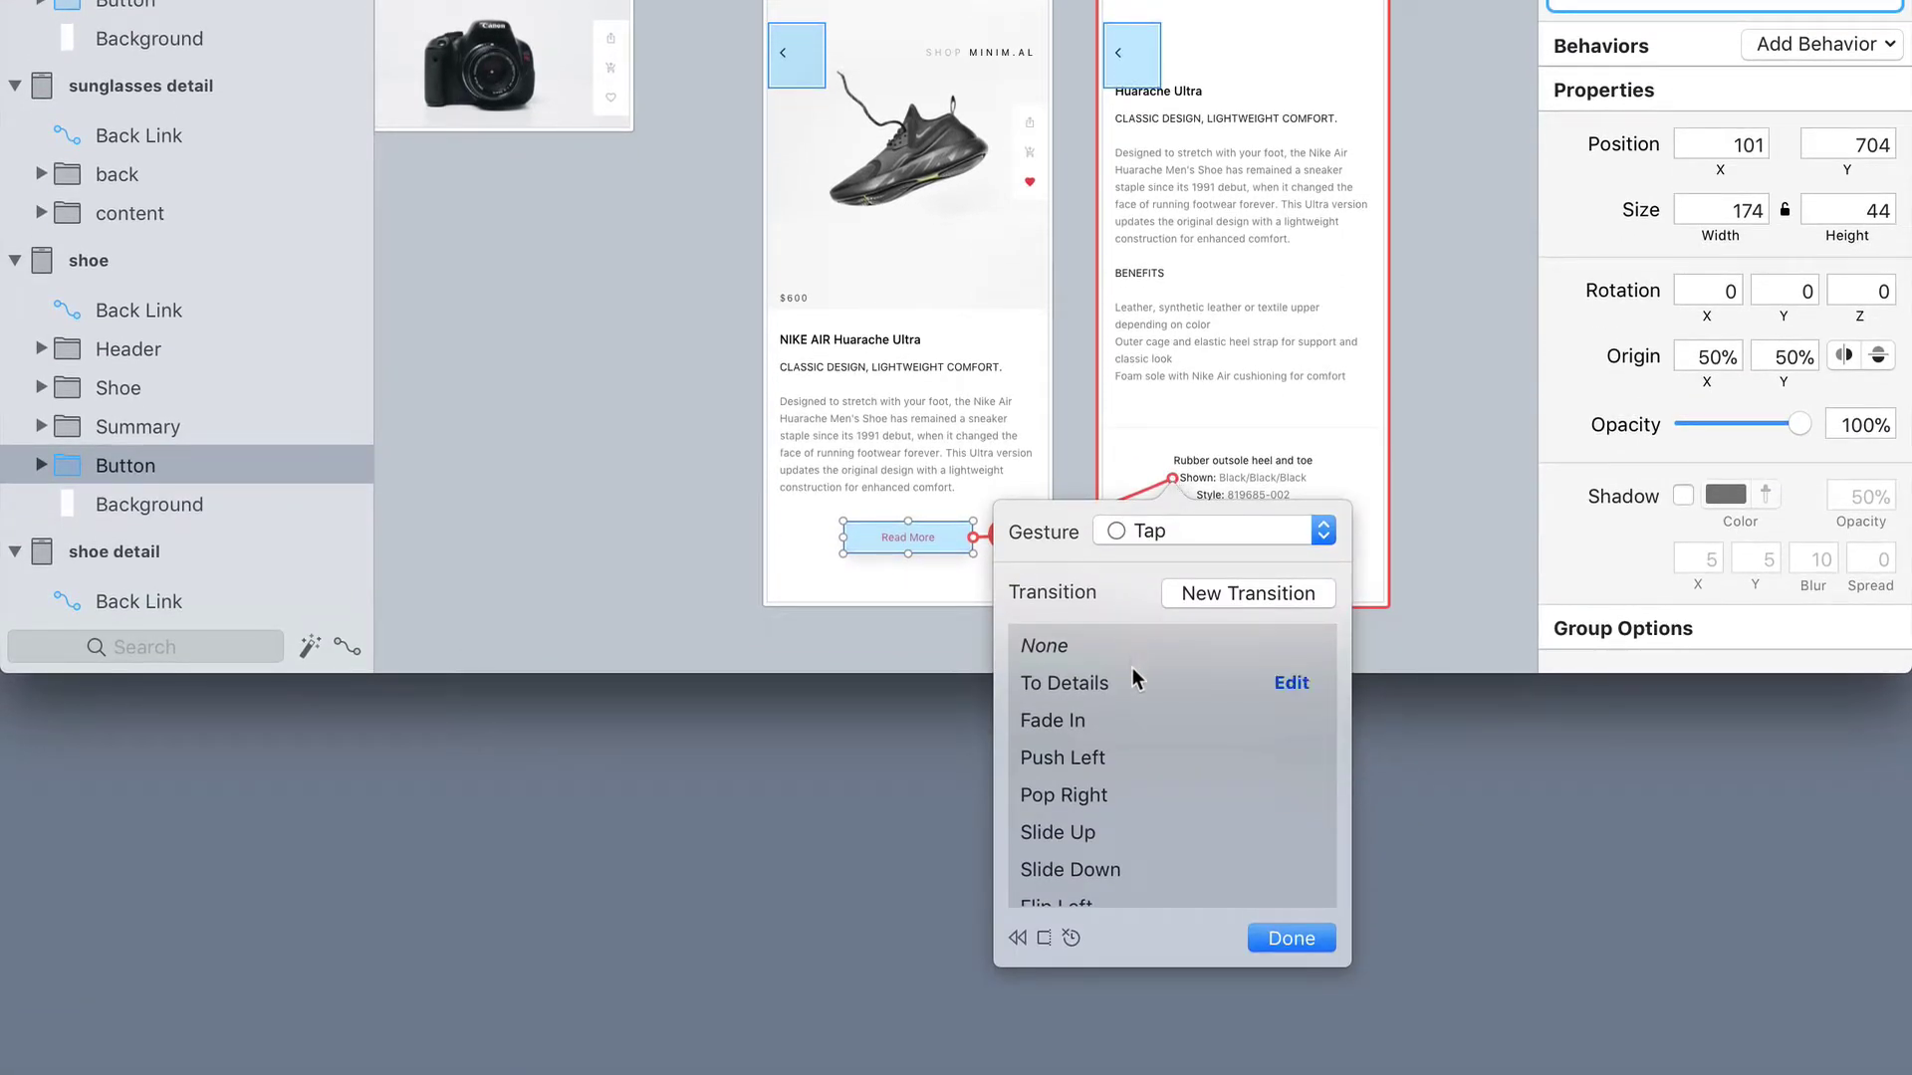
click(1290, 685)
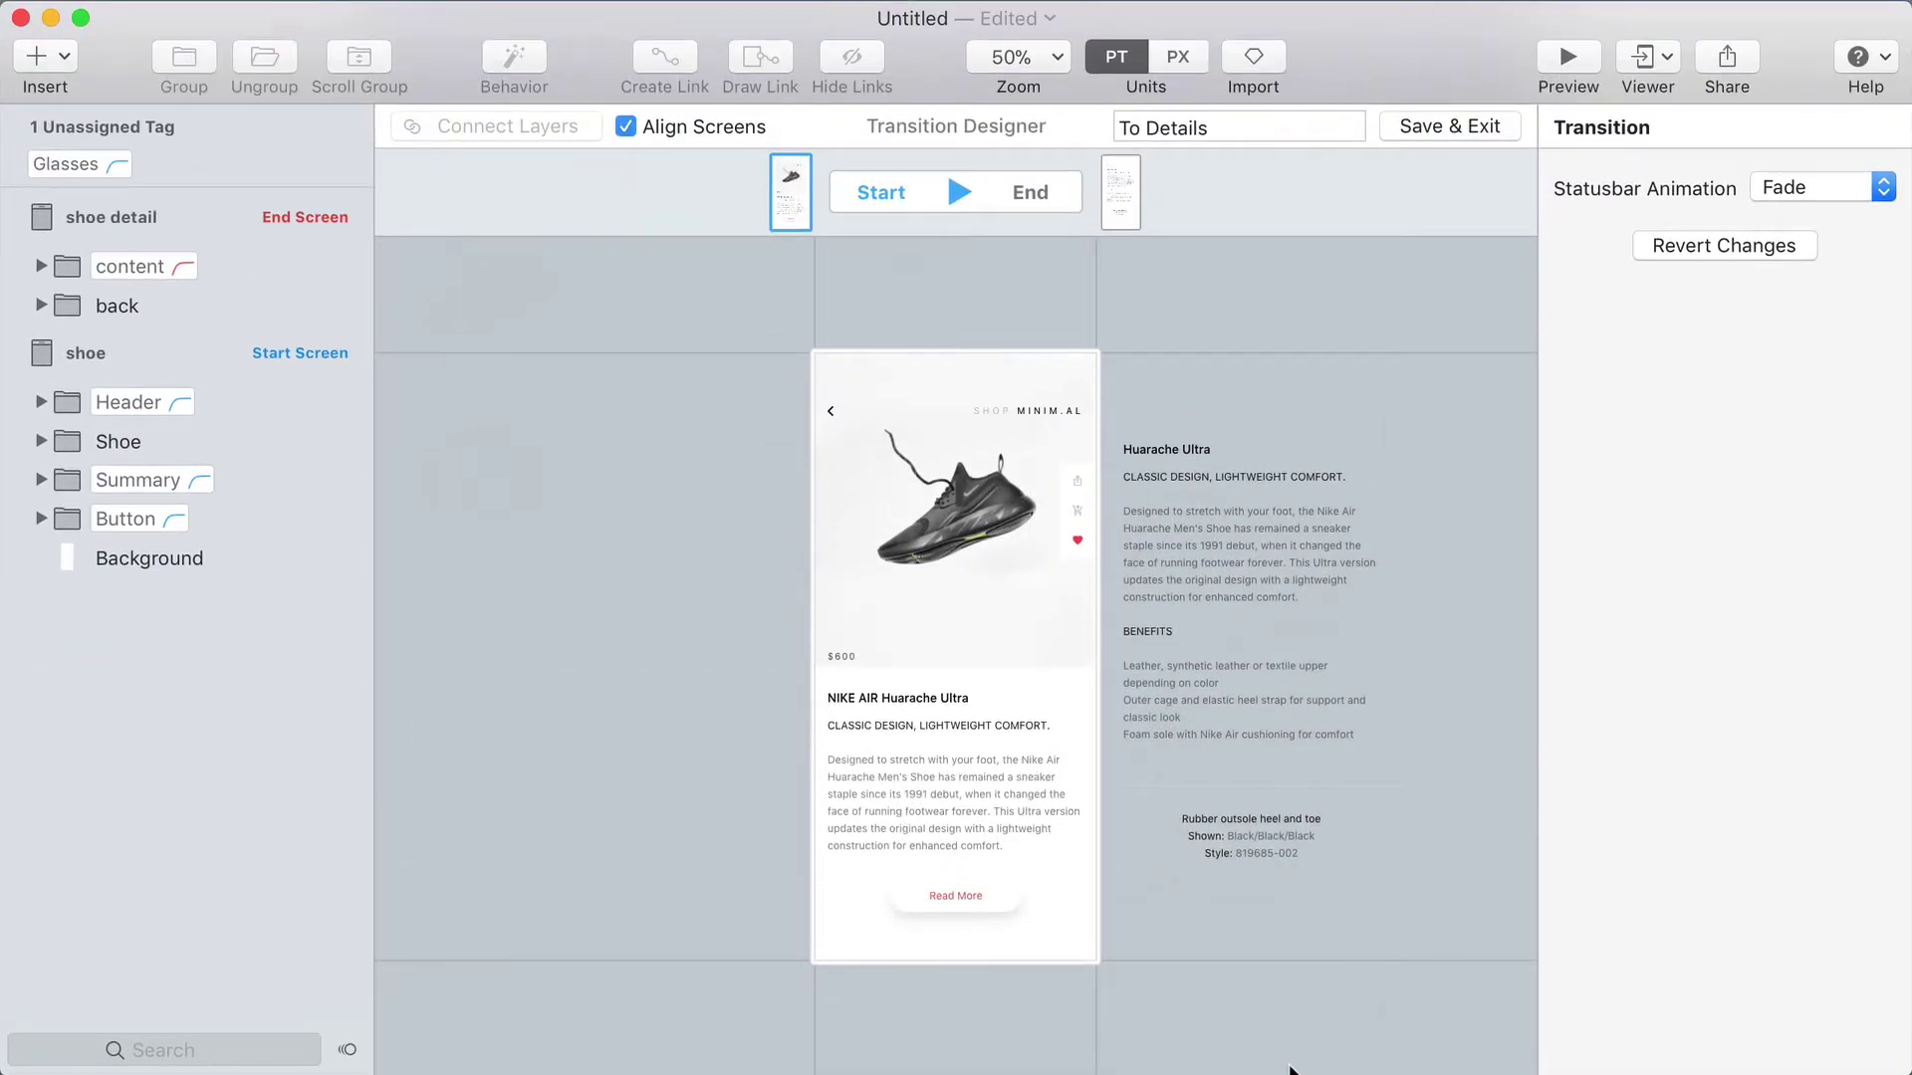
Assign the unassigned Glasses tag to the Shoe group and play the transition between its start and end states.
key(space)
key(space)
key(space)
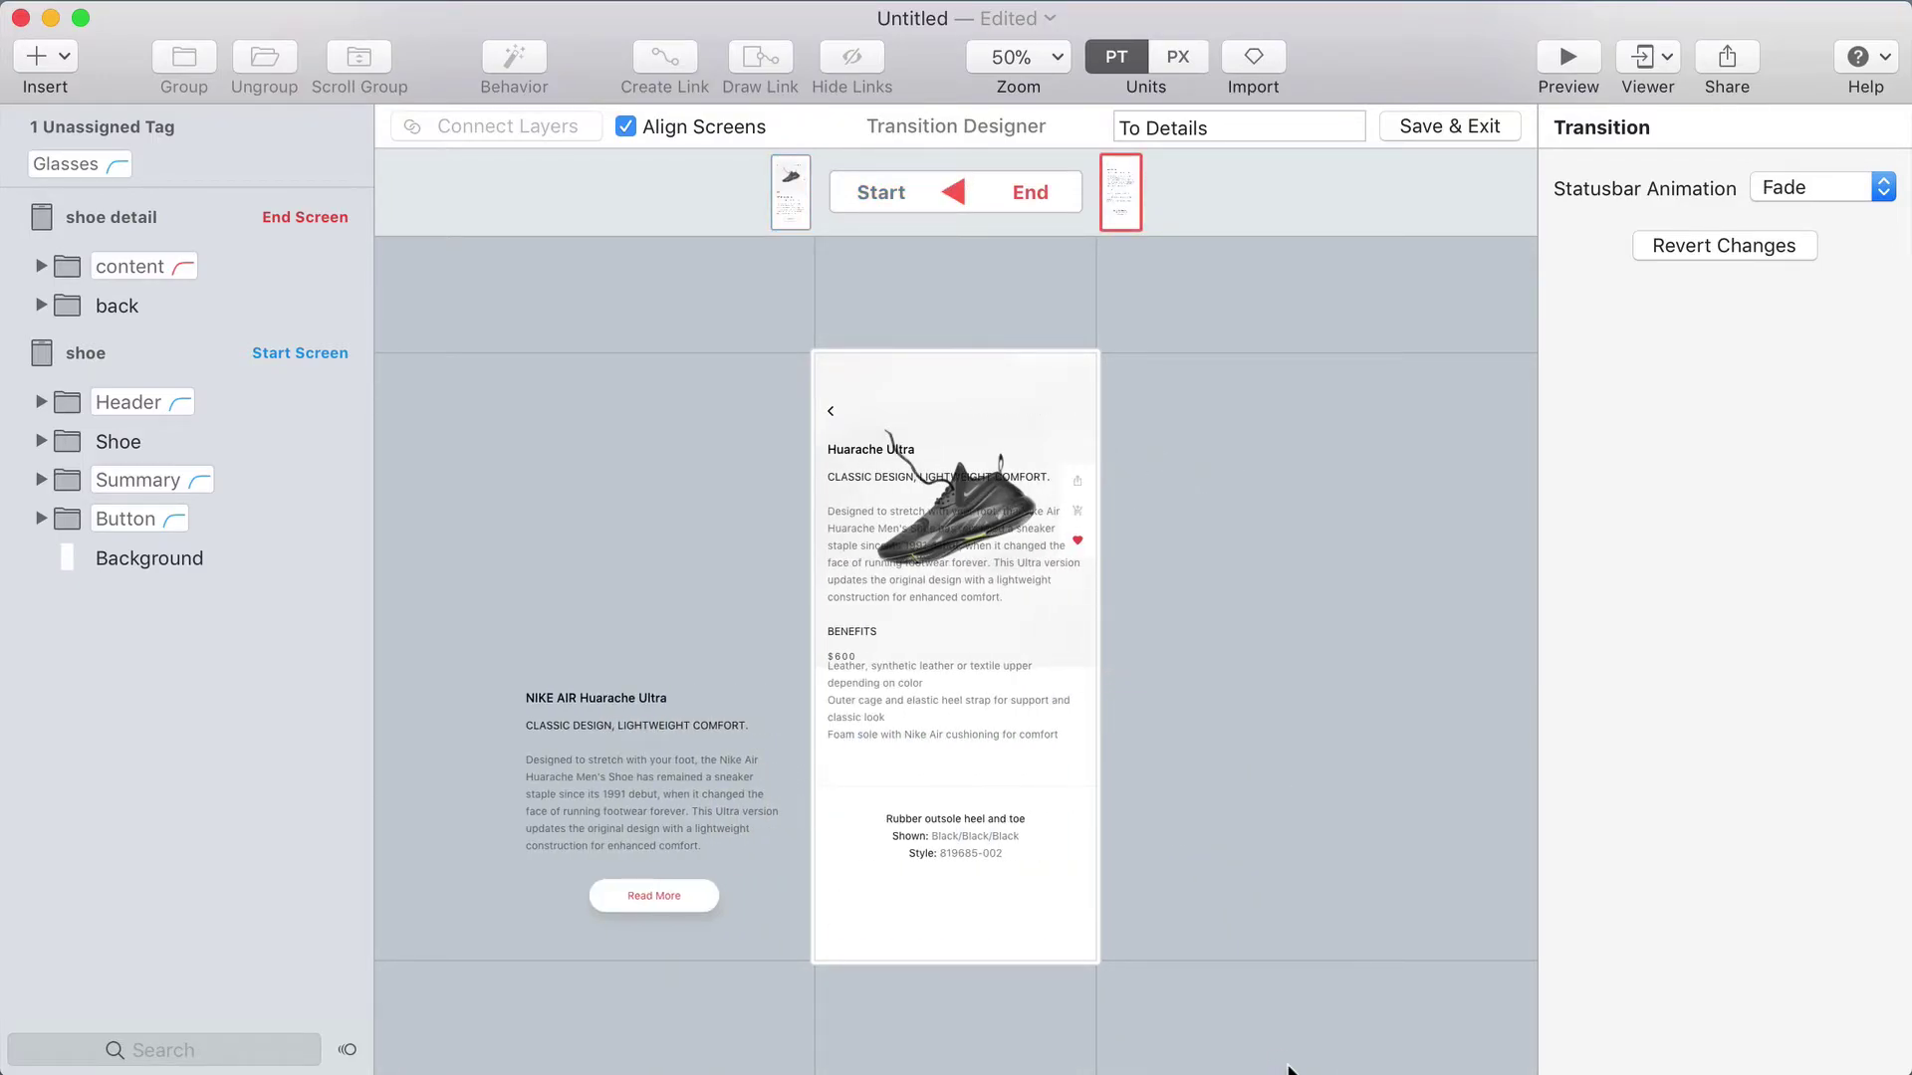
click(1036, 383)
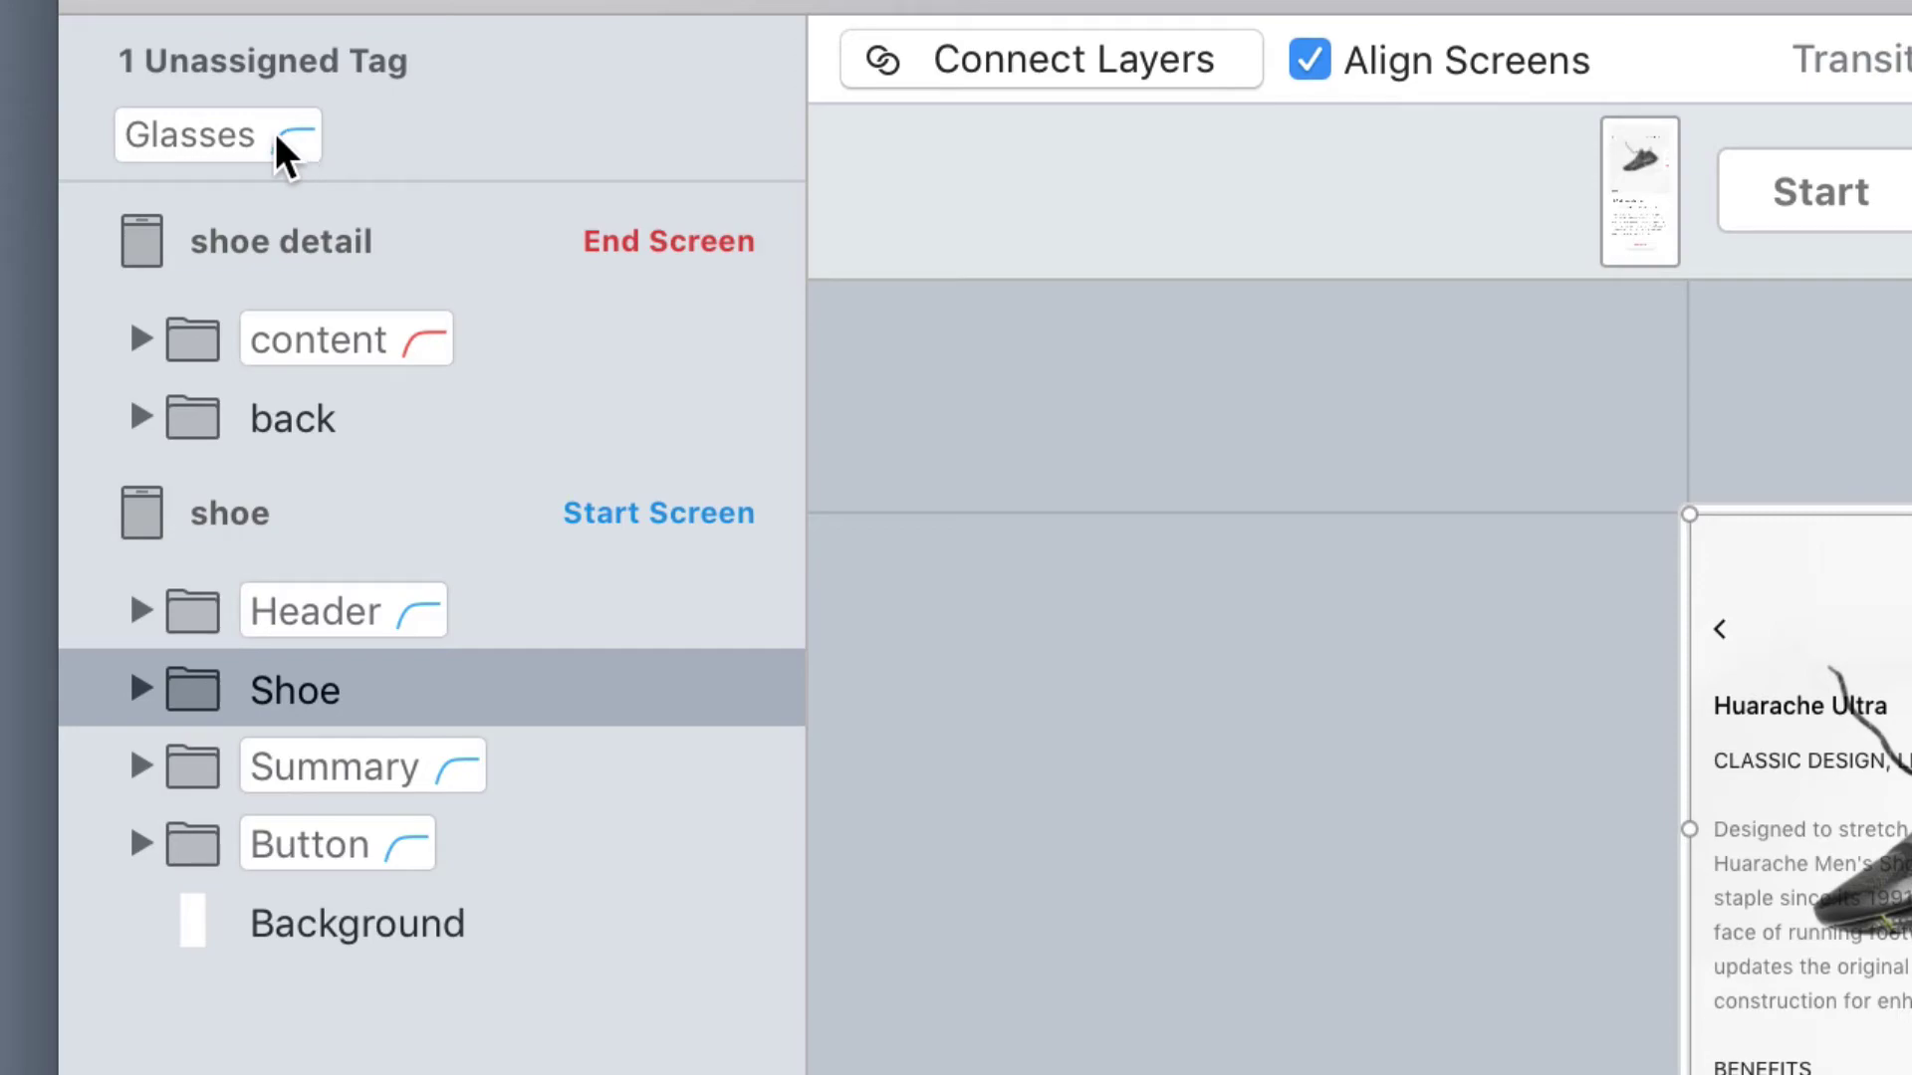
drag(205, 127, 350, 687)
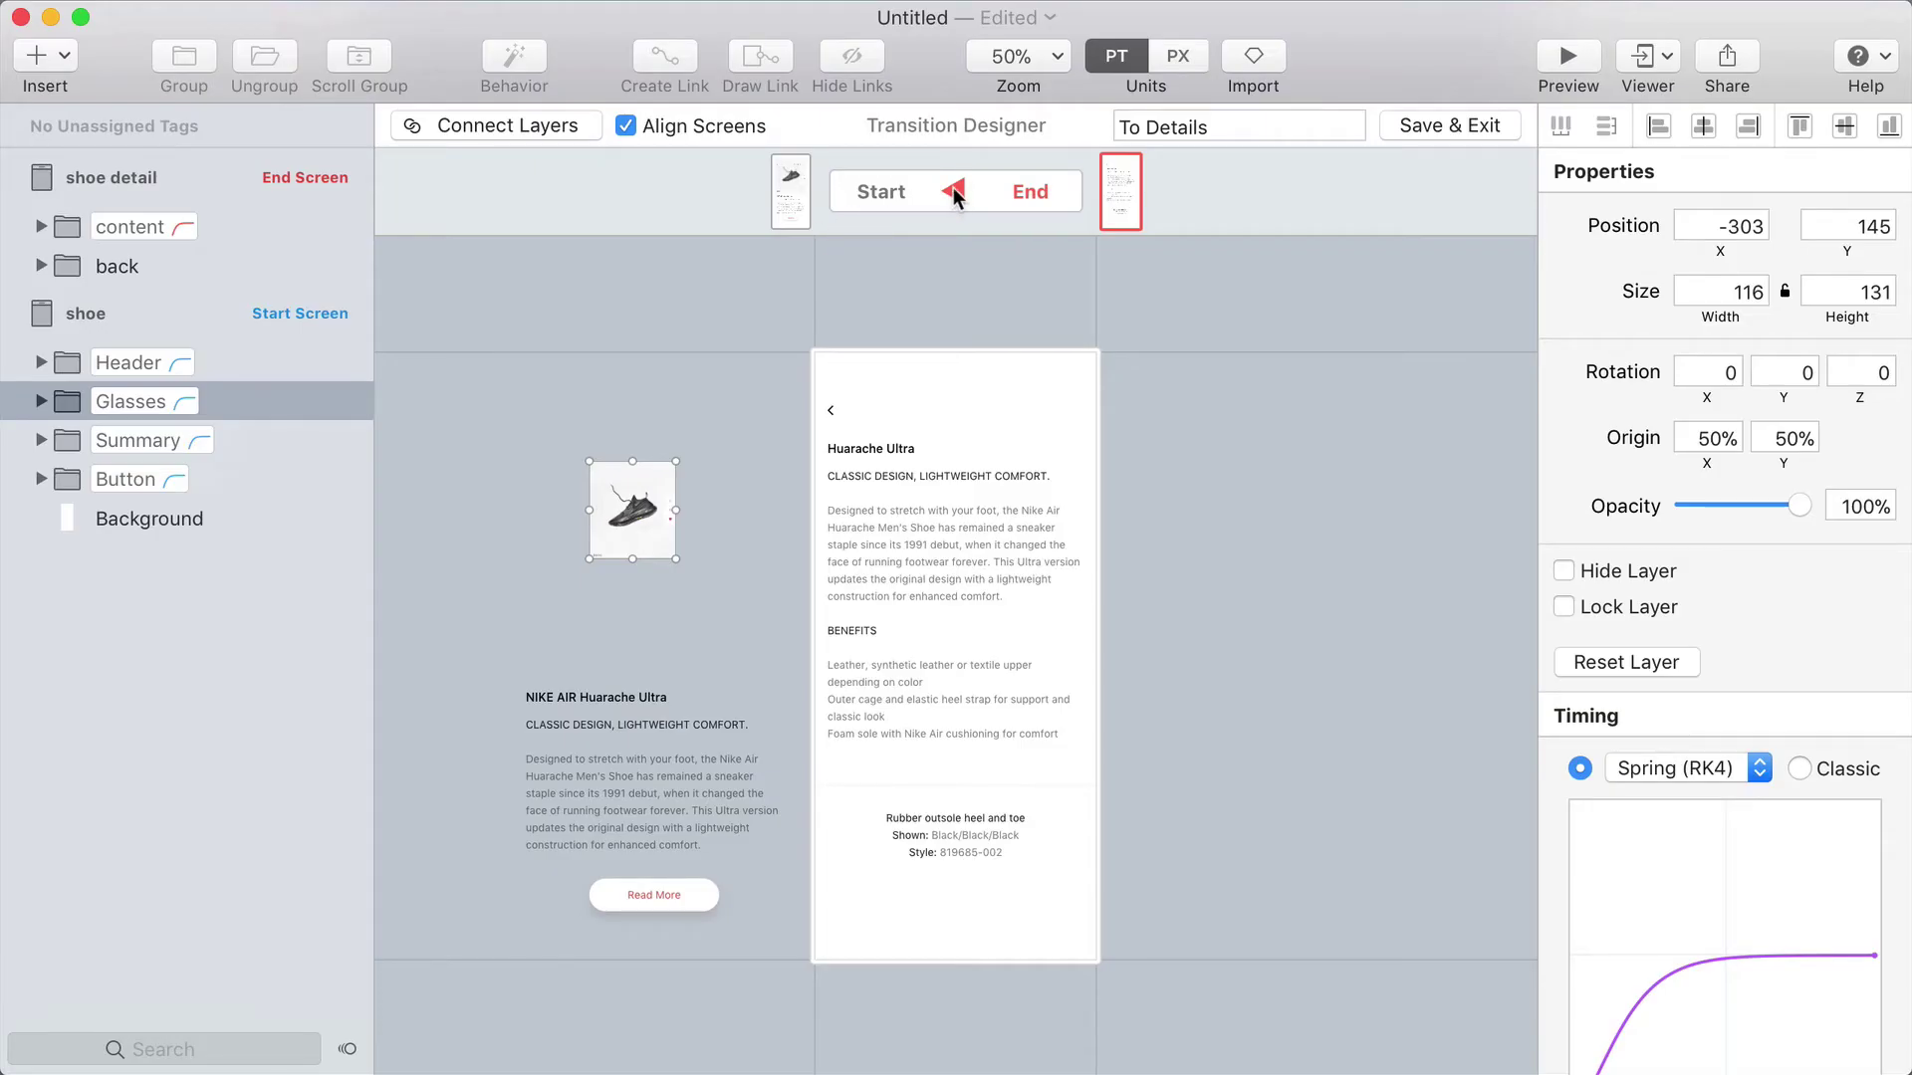
click(953, 191)
click(953, 191)
Rename the Glasses tag "Product Photo" and rotate the shoe photo counterclockwise in the end state.
mouse_move(139, 403)
mouse_down()
mouse_move(214, 406)
mouse_move(155, 400)
mouse_up()
double_click(134, 401)
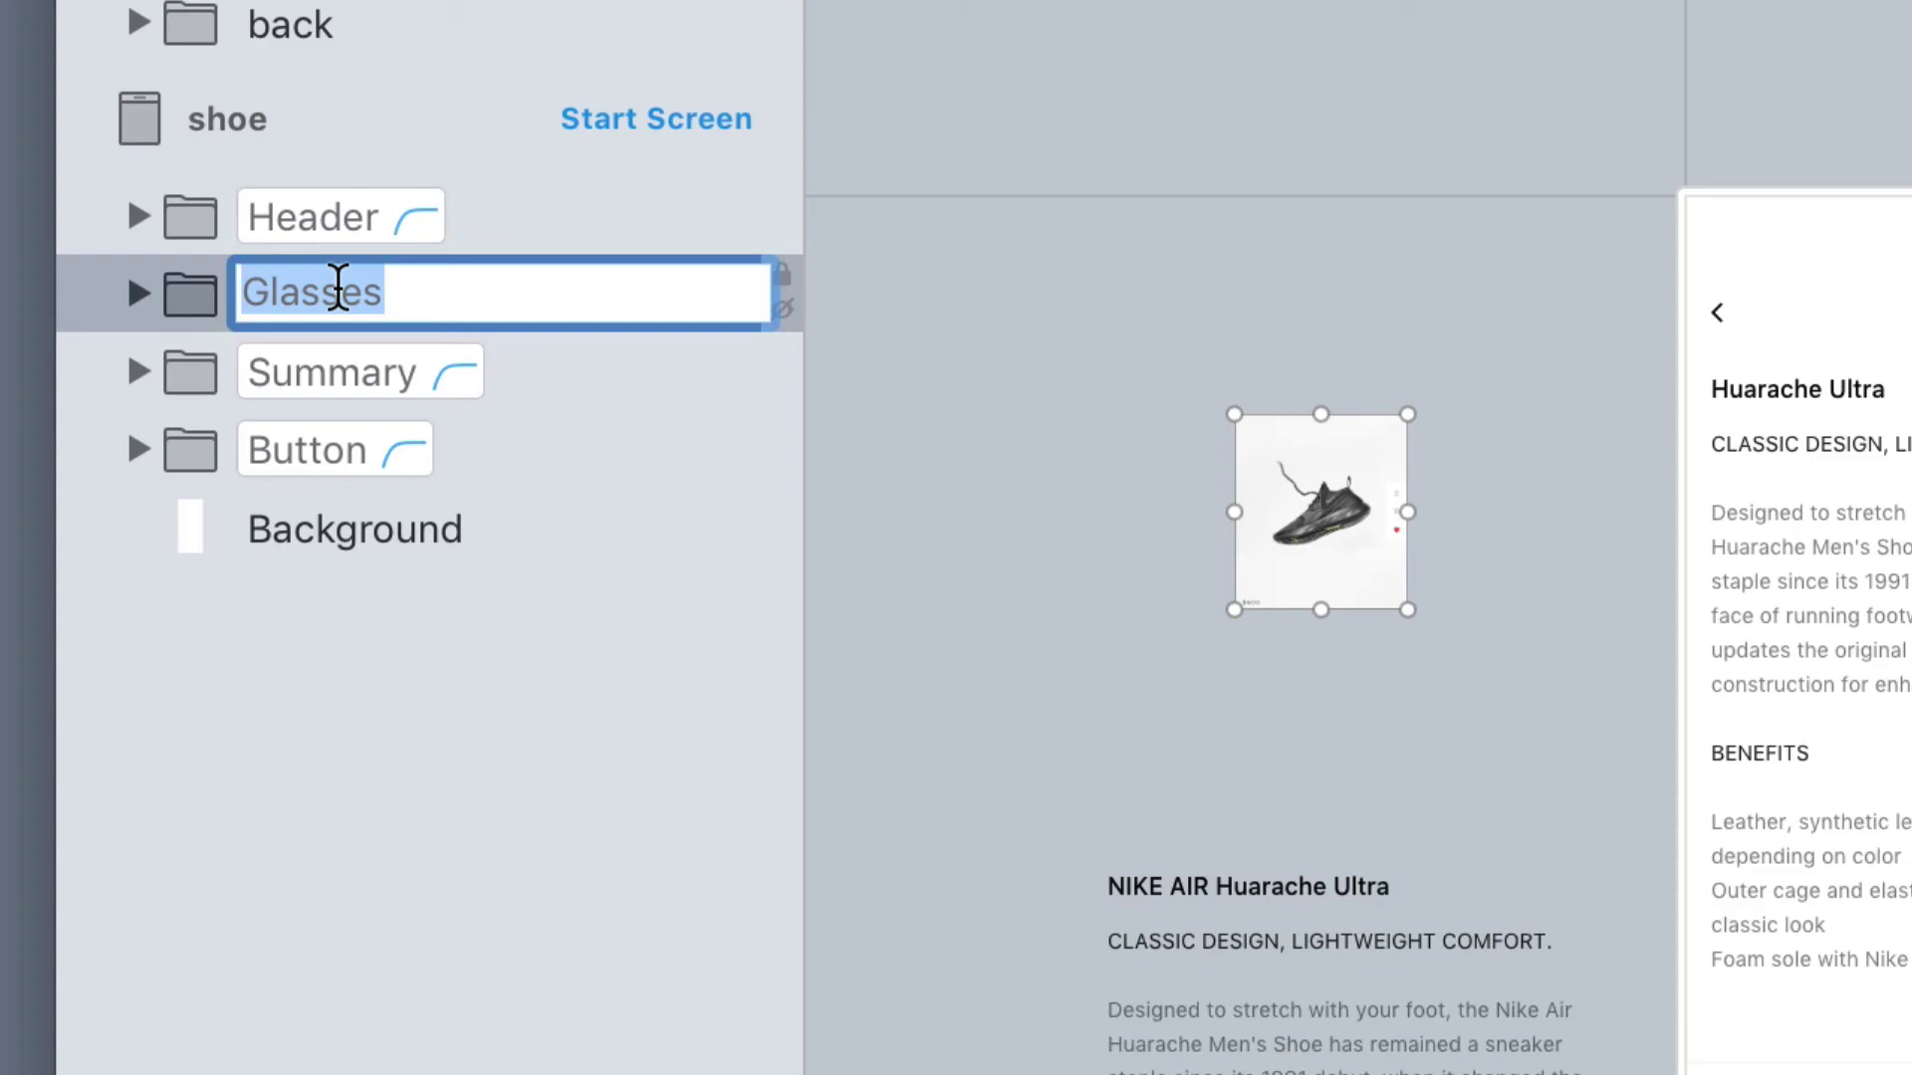
text(S)
key(BackSpace)
text(Product Photo)
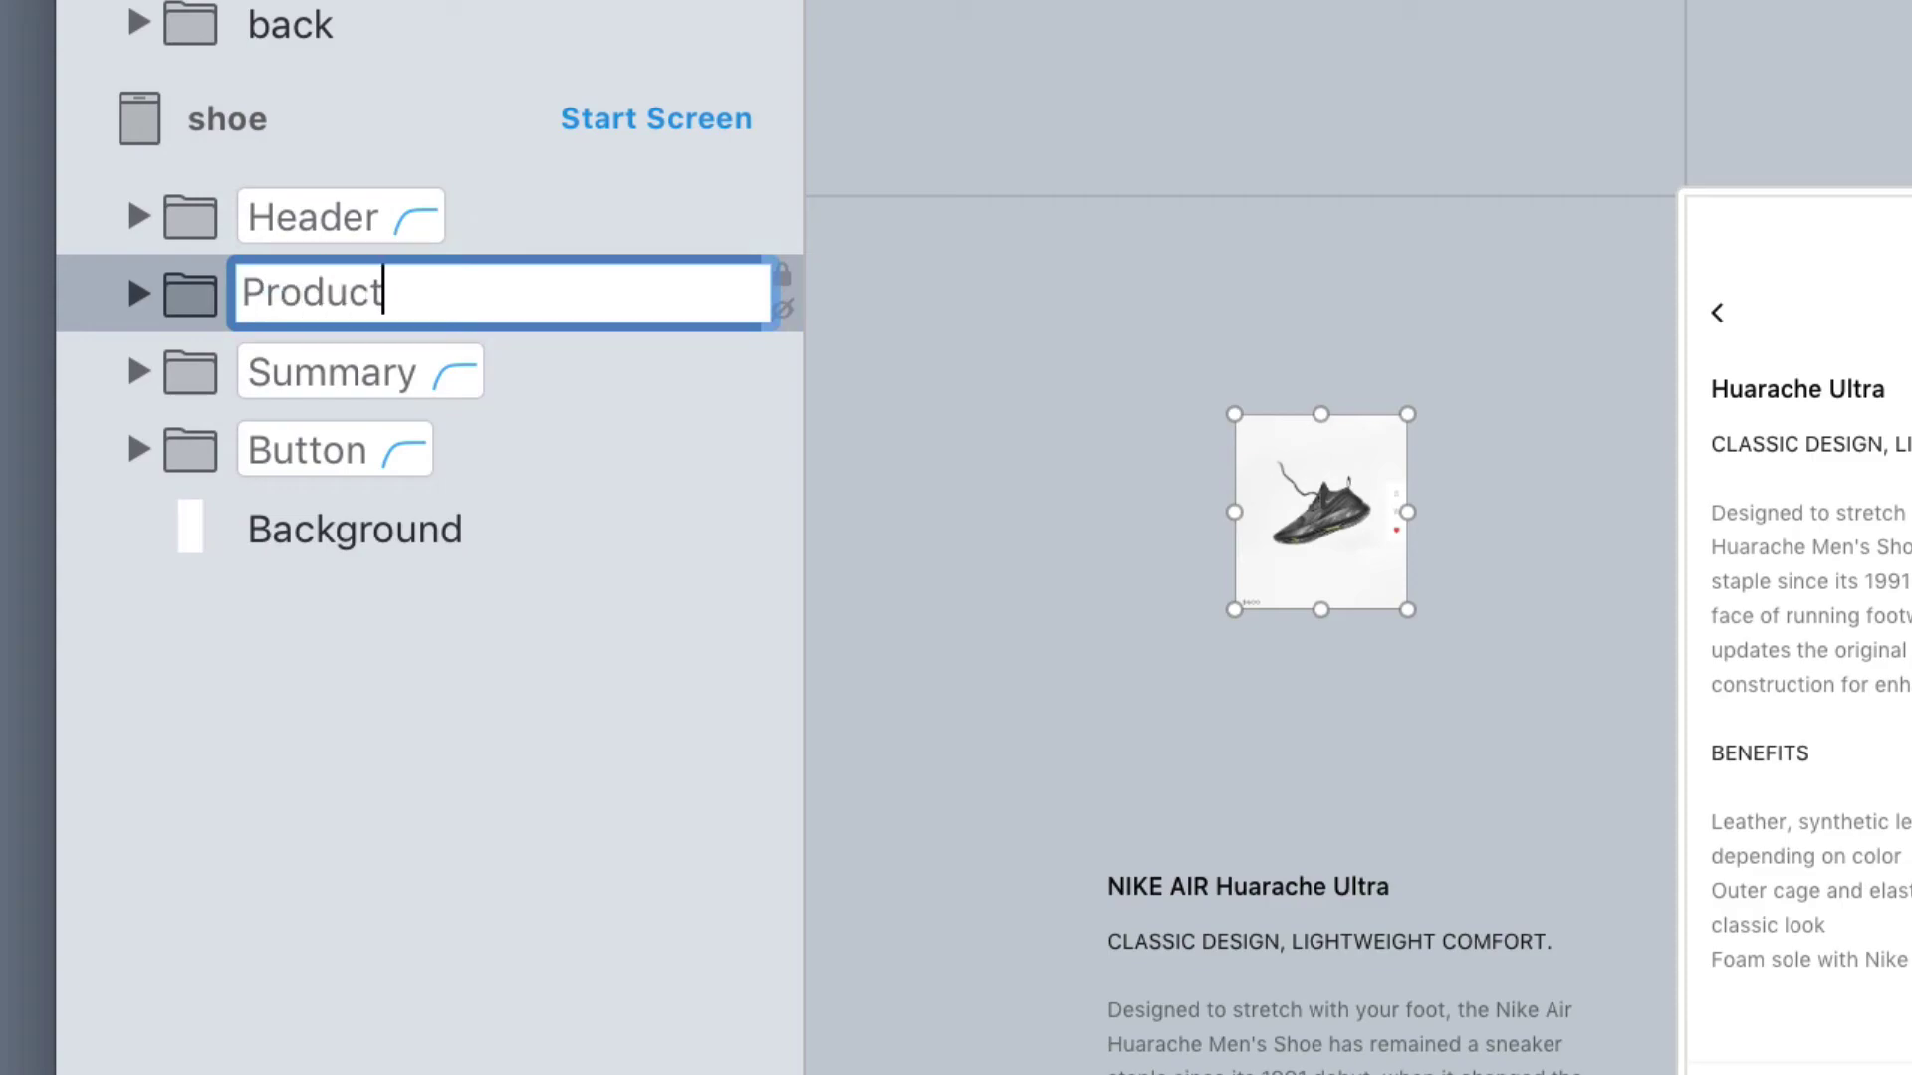
key(Return)
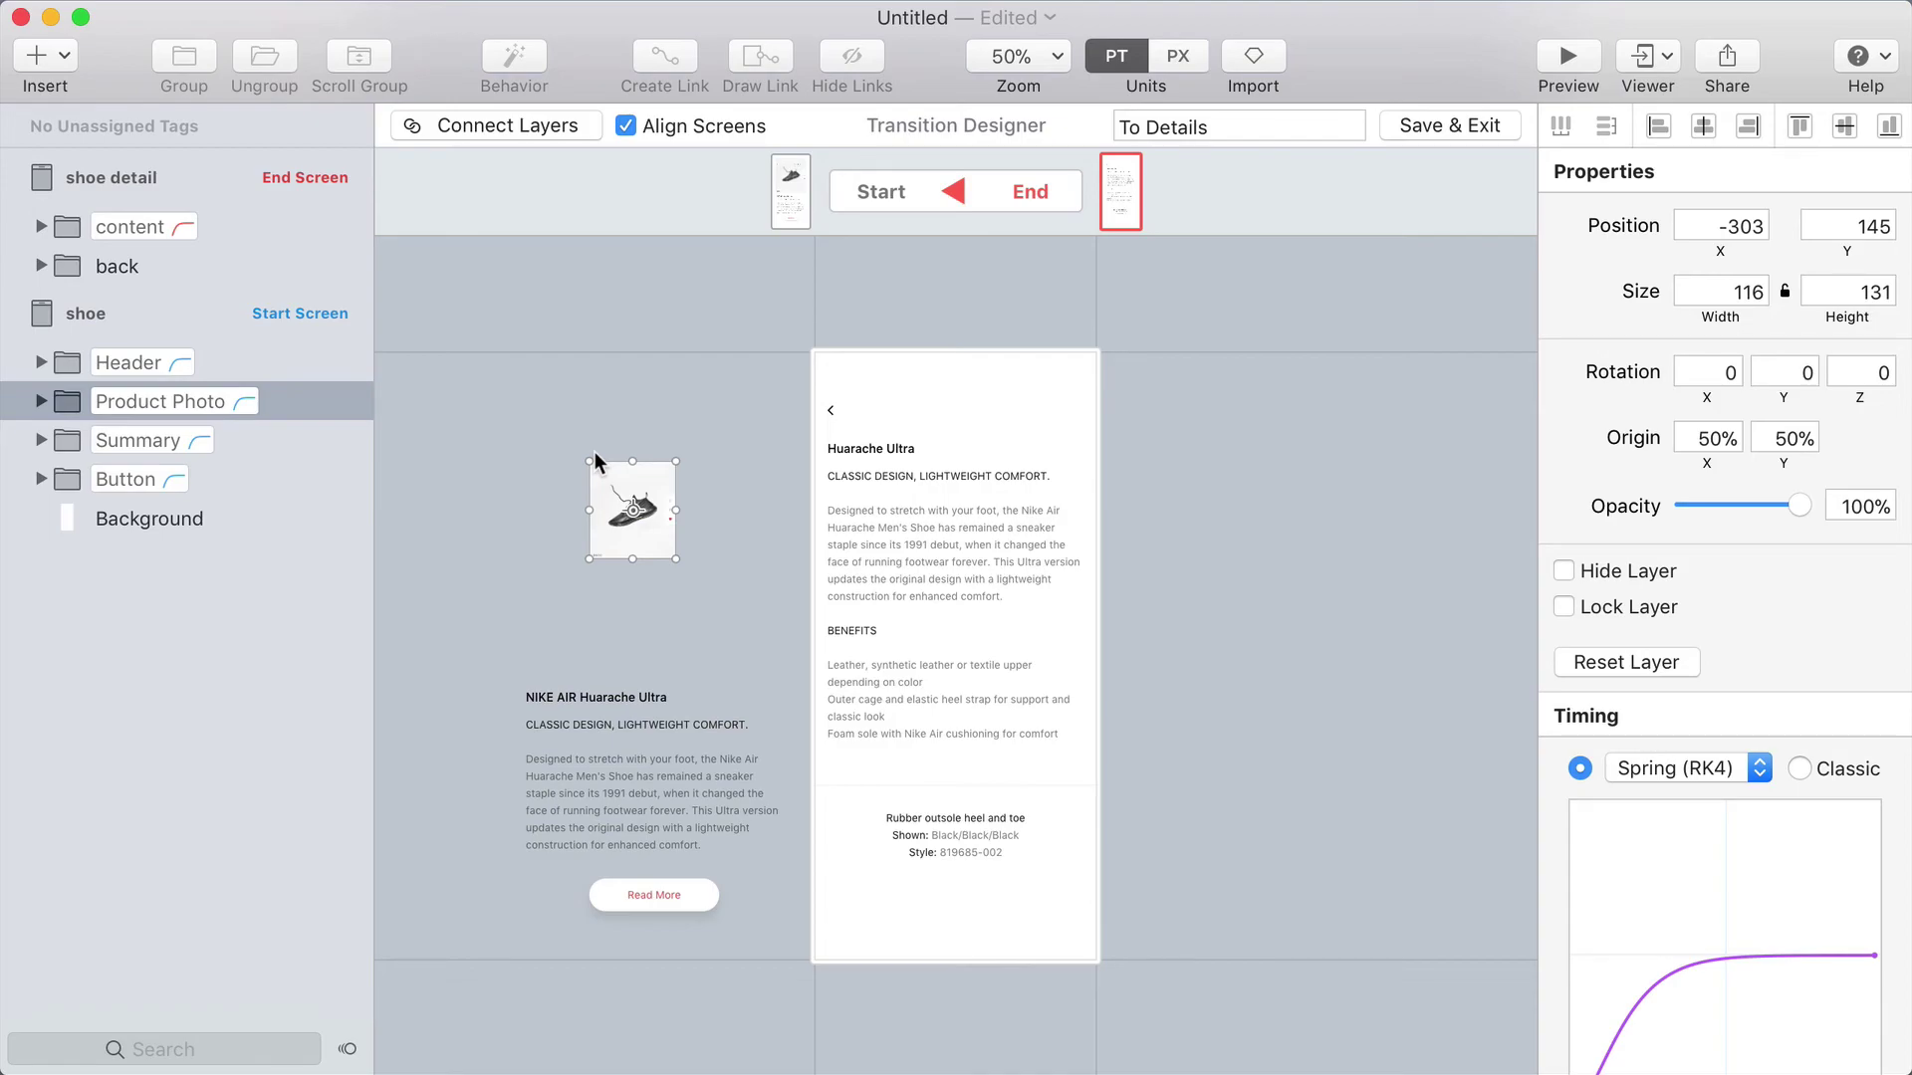
drag(595, 458, 556, 548)
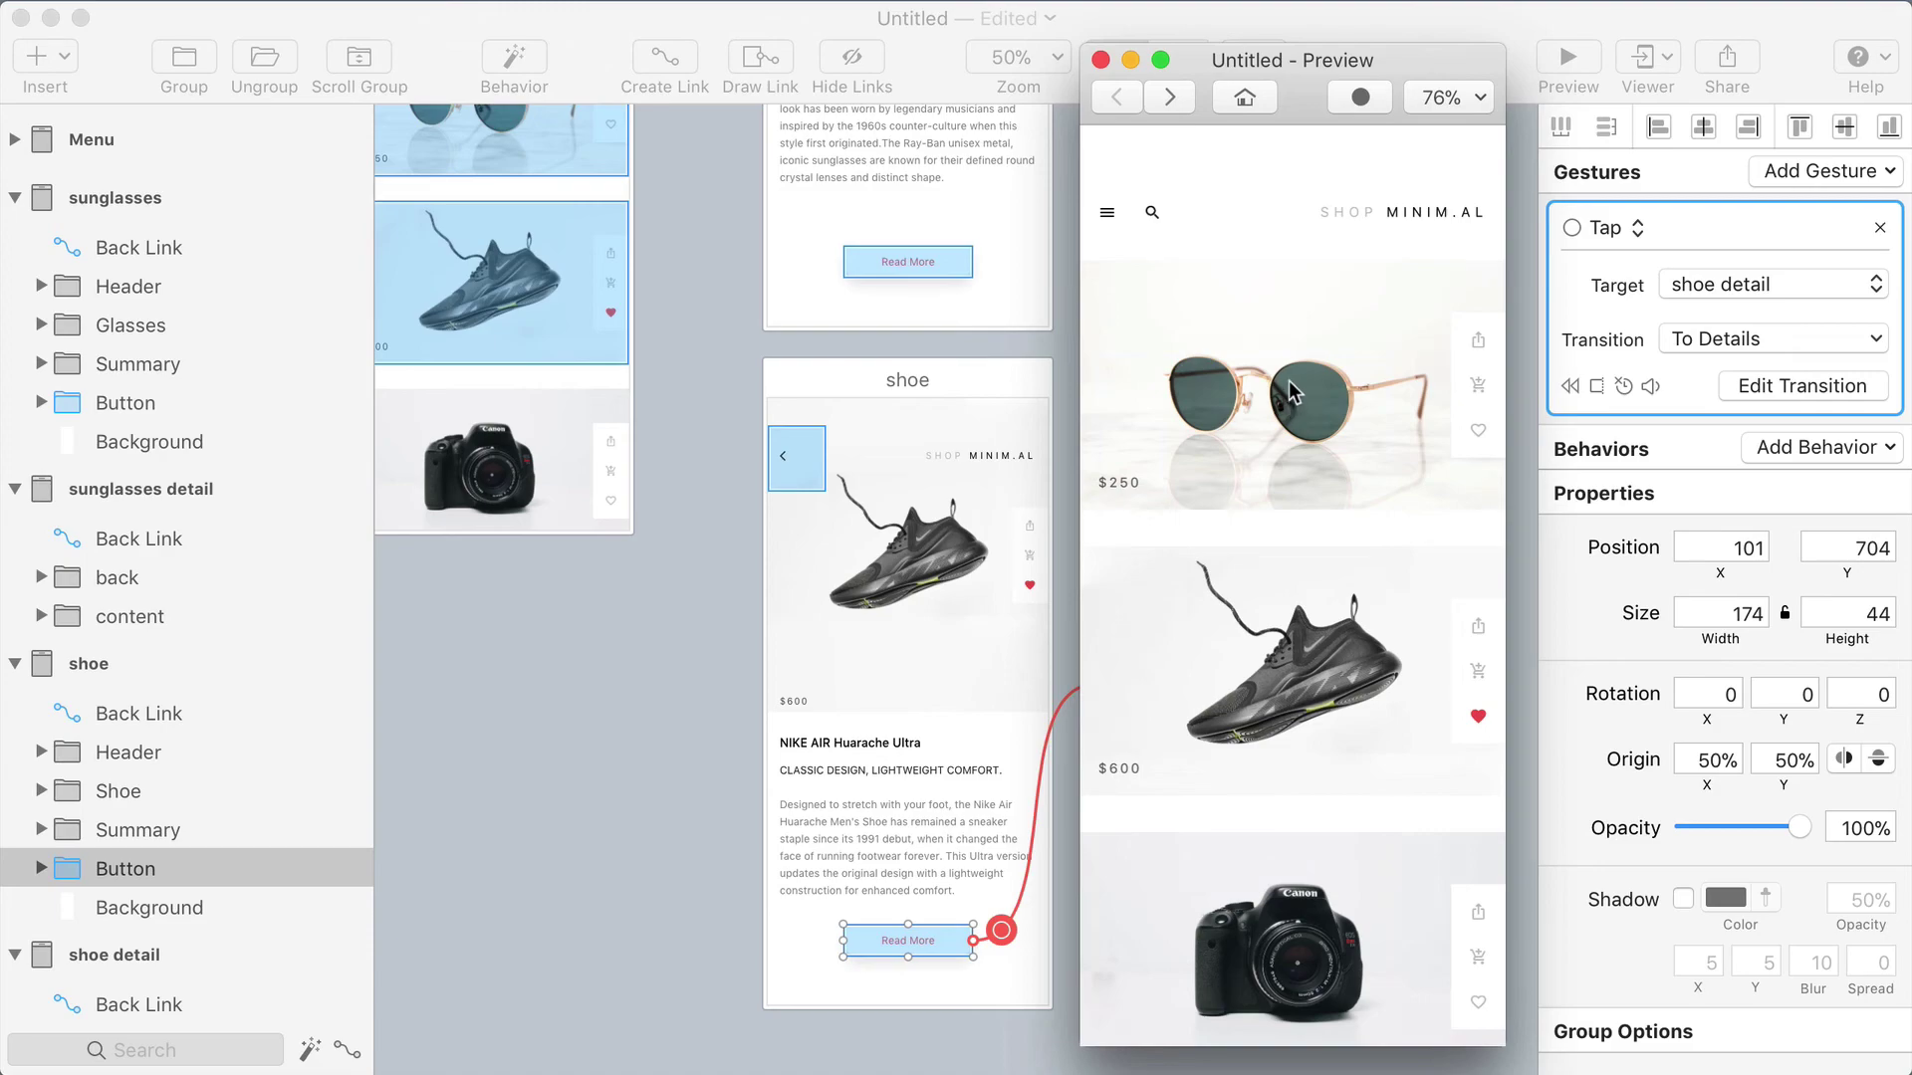
Test the sunglasses Read More and back links in the preview, watching the To Details transition in both directions.
click(1252, 950)
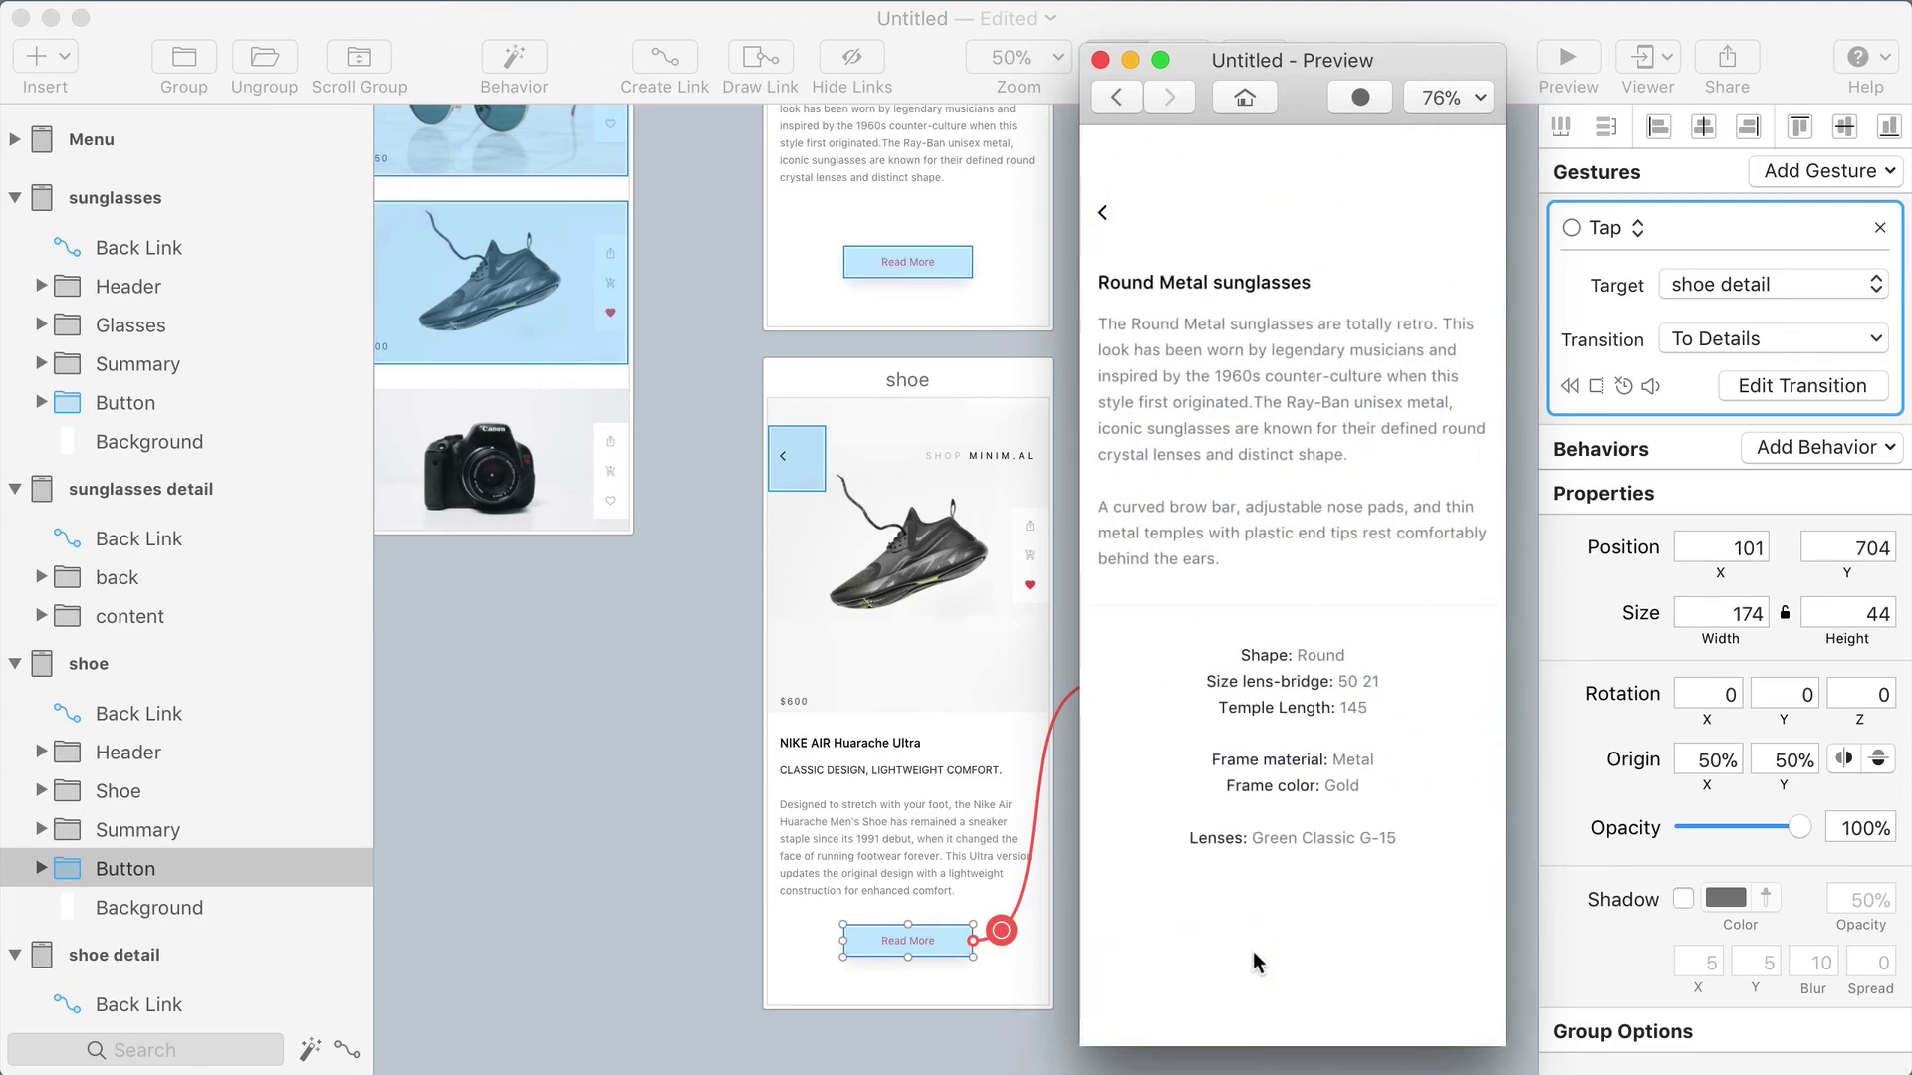
click(1105, 212)
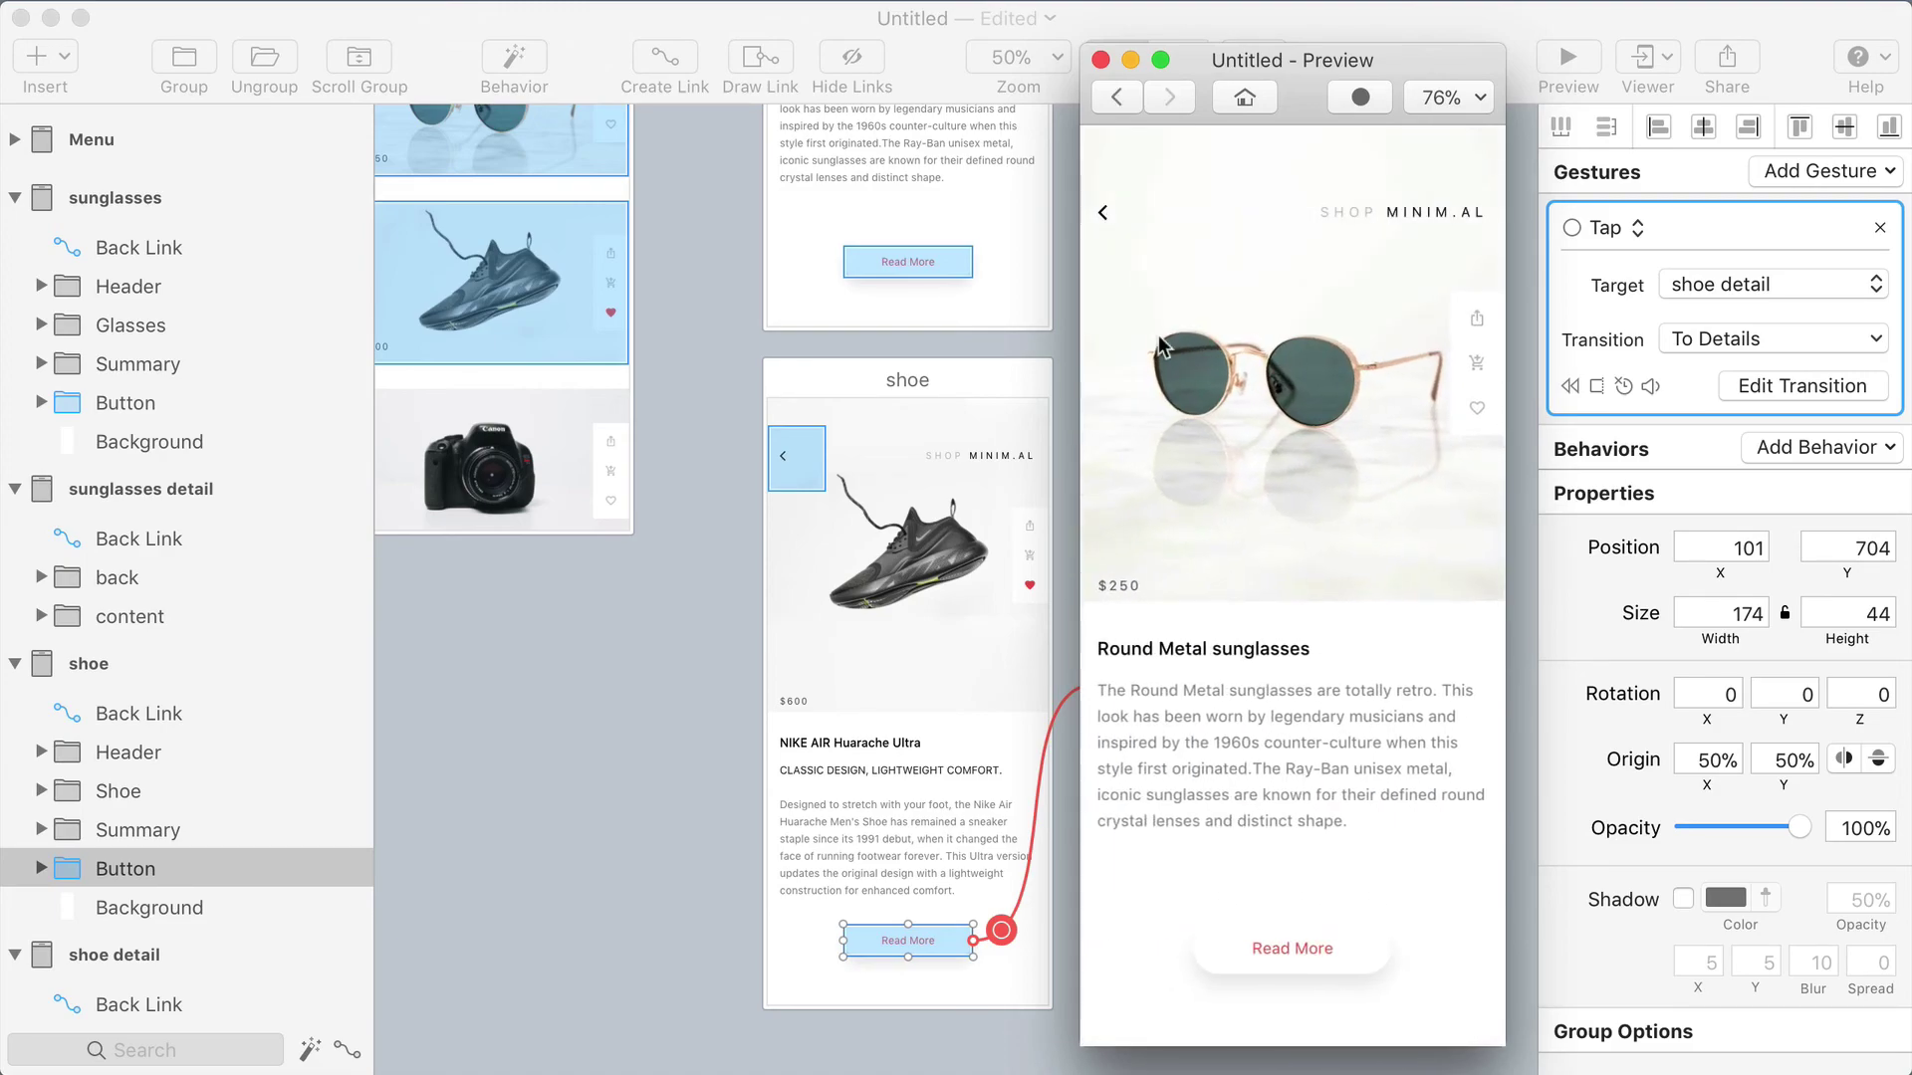
click(1258, 942)
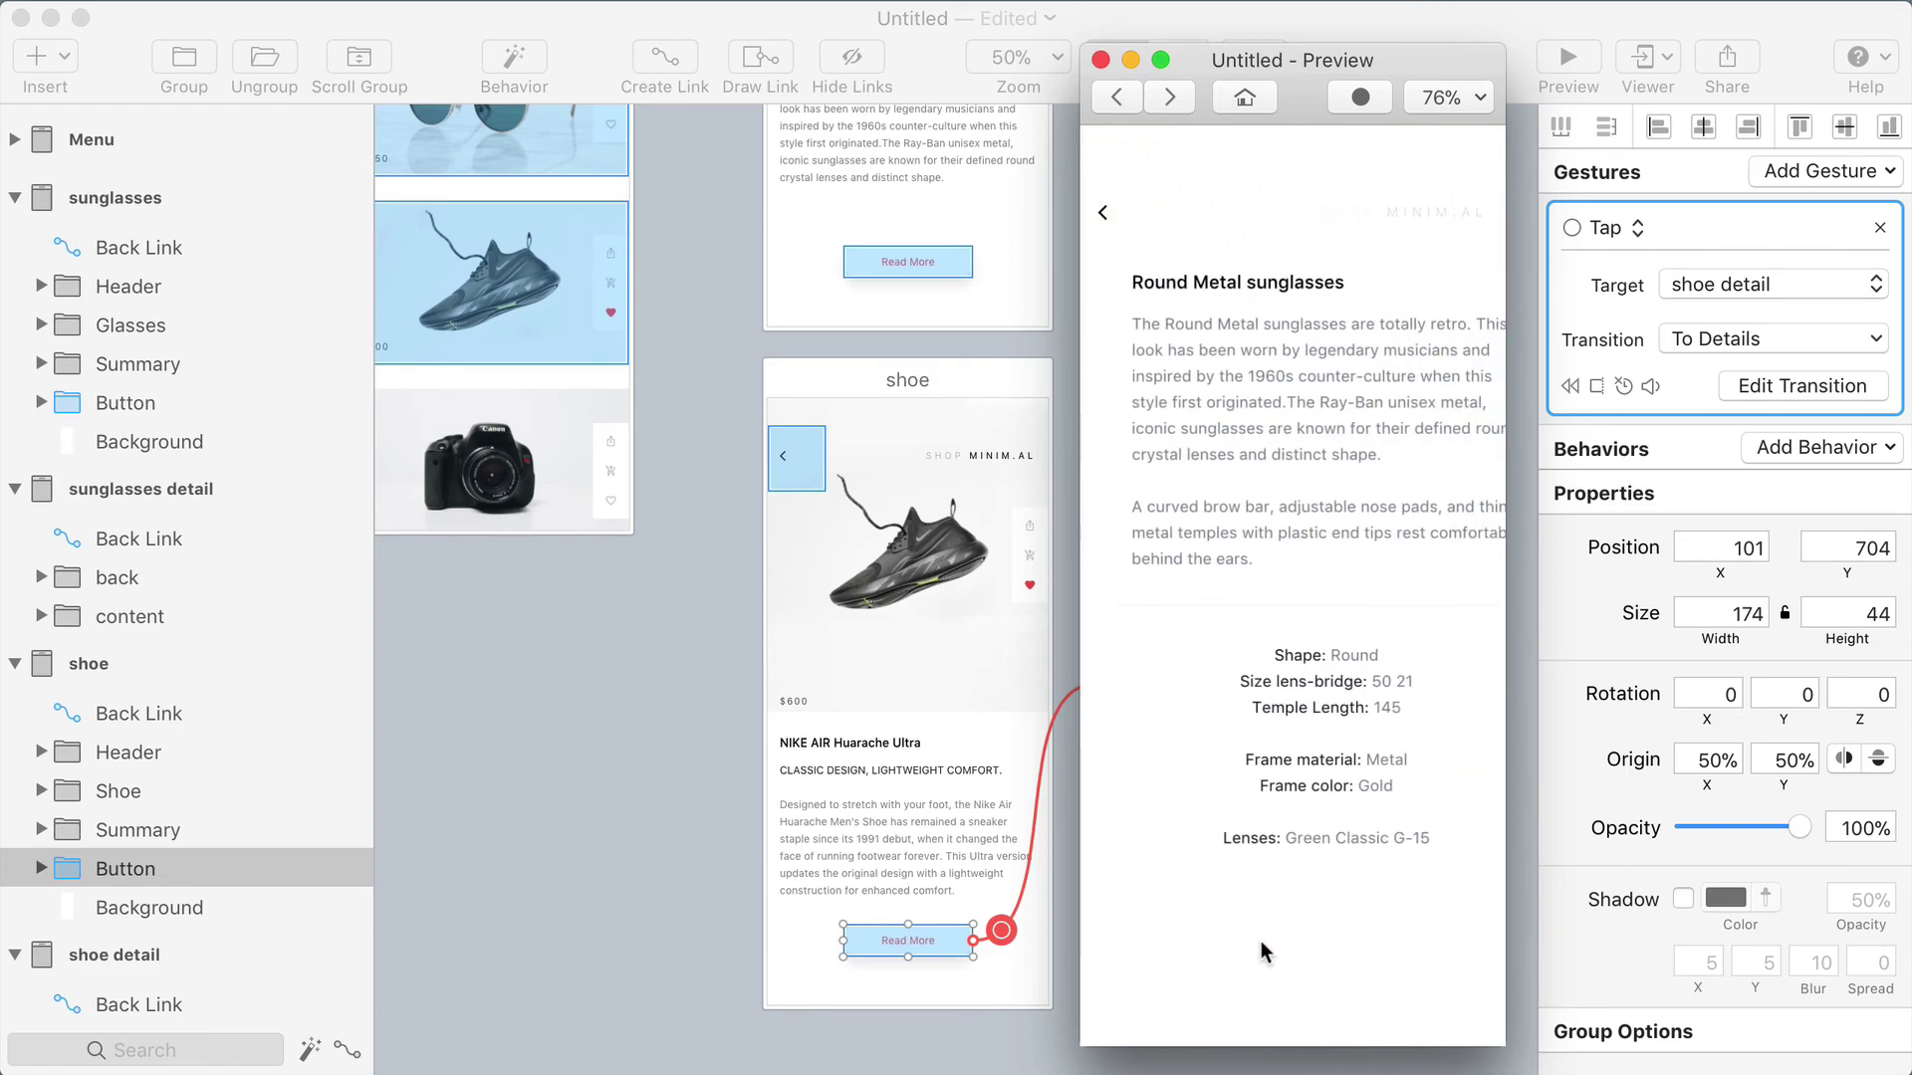
click(1102, 212)
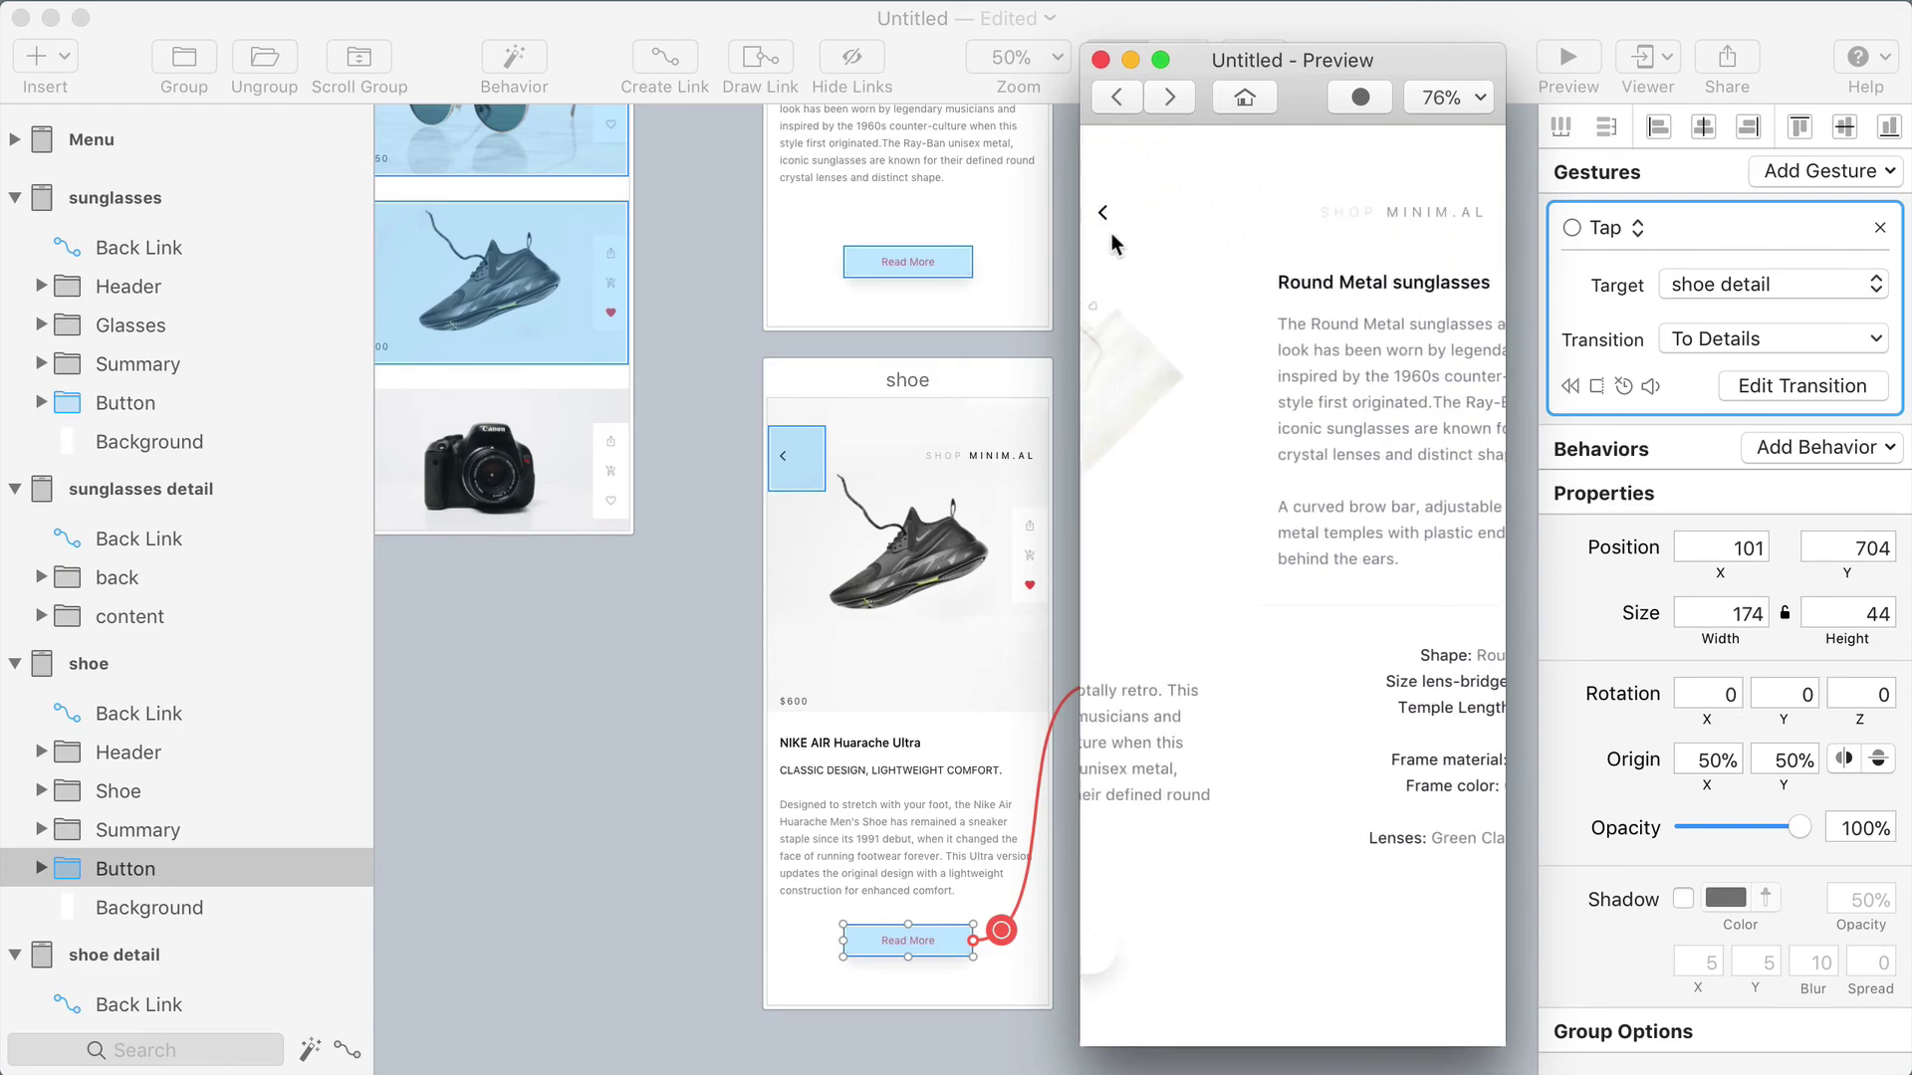